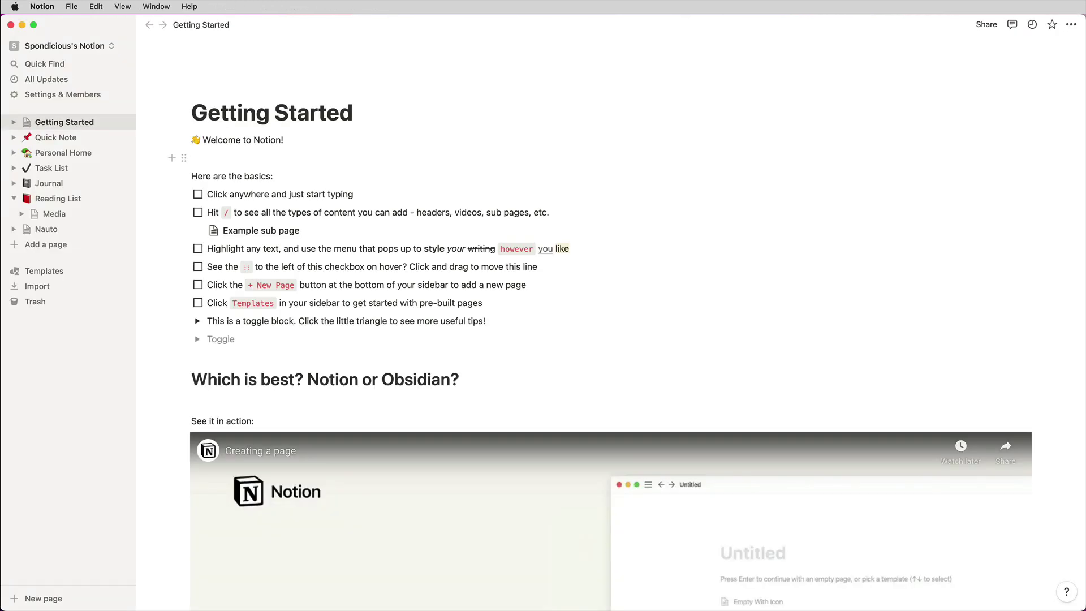
Step: Switch from Notion to Brave Browser, which shows the Roam Research homepage
key("super+Tab")
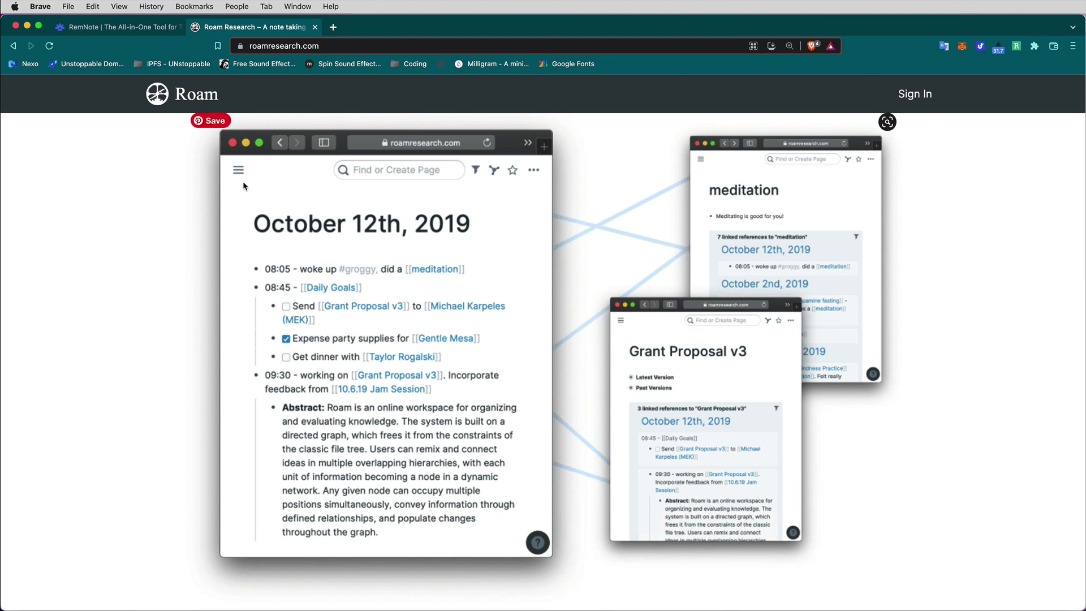
Step: Show the RemNote tab with its 'Lecture 1 - Biochemistry' note
left_click(142, 24)
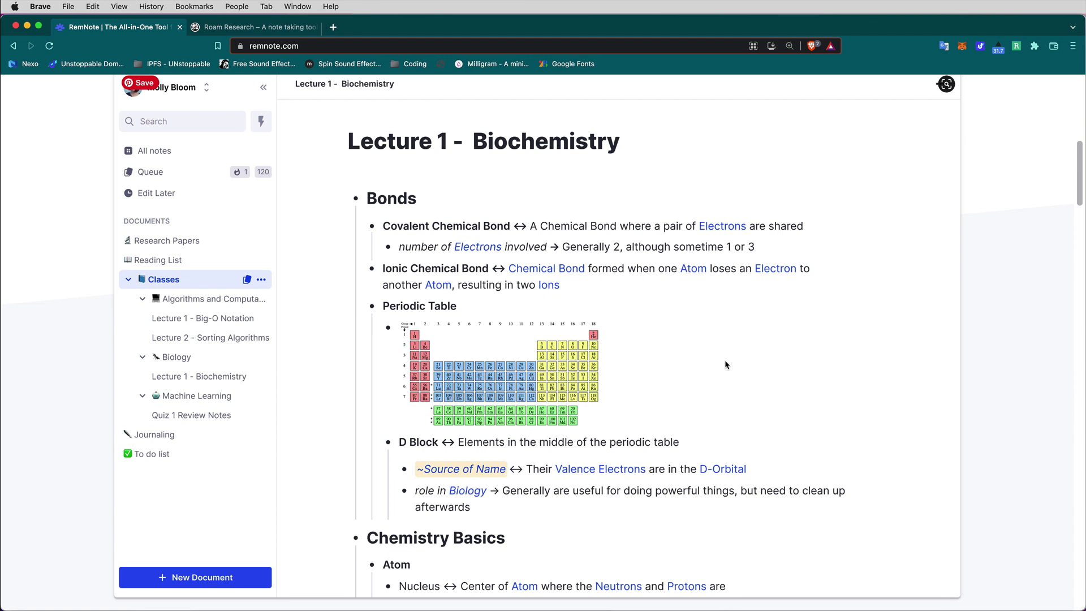
Step: Bring up Craft's Information From Drafts document, scroll up, then summon the app switcher
key("super+Tab")
key("super+Tab")
key("super+Tab")
key("super+Tab")
key("super+Tab")
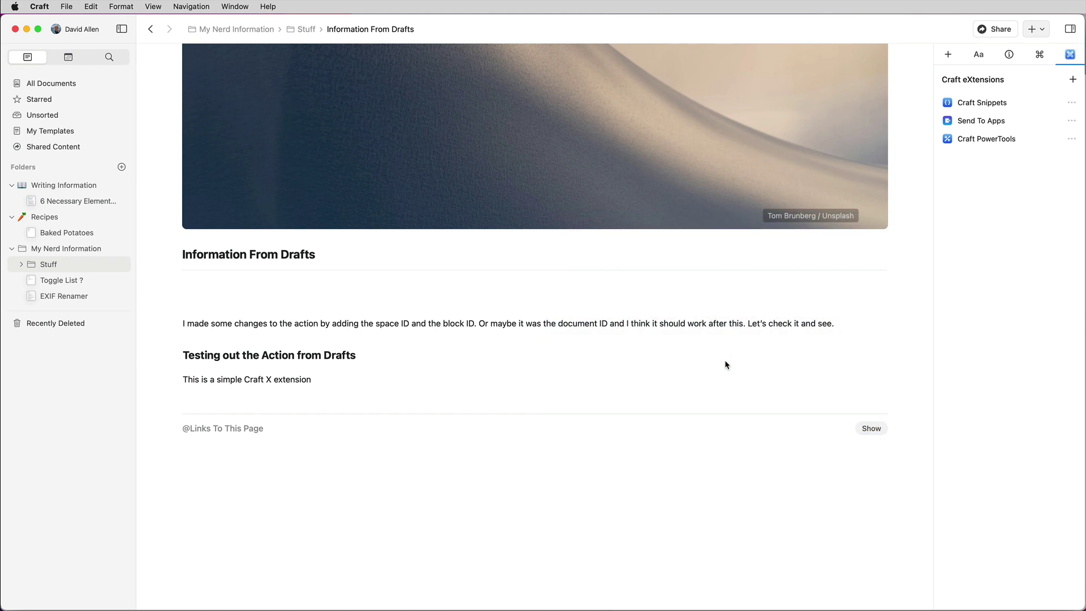
scroll(429, 322, "up", 5)
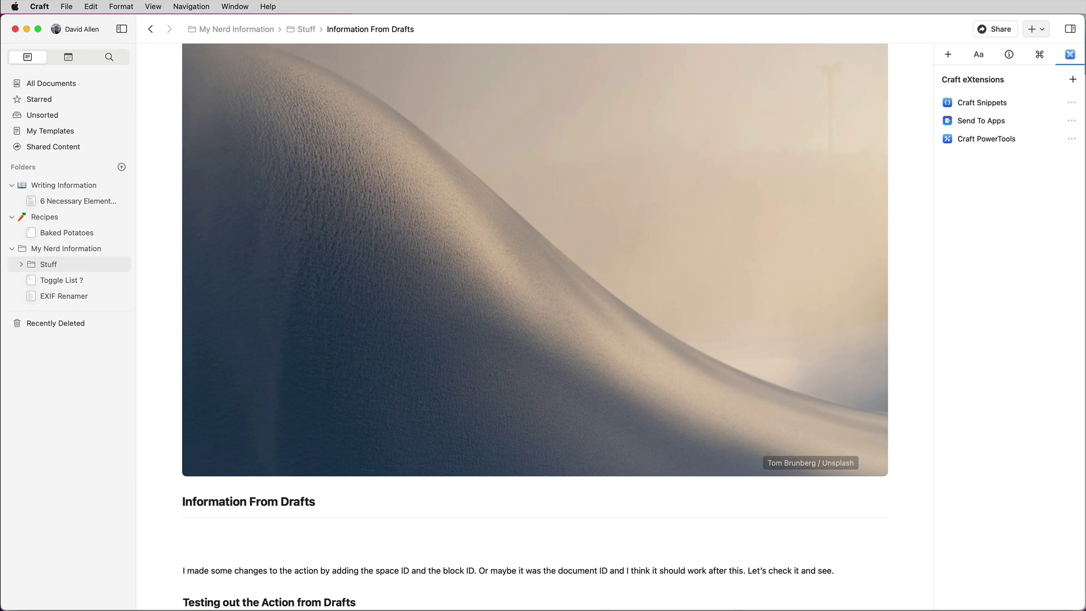
key("ctrl+alt+space")
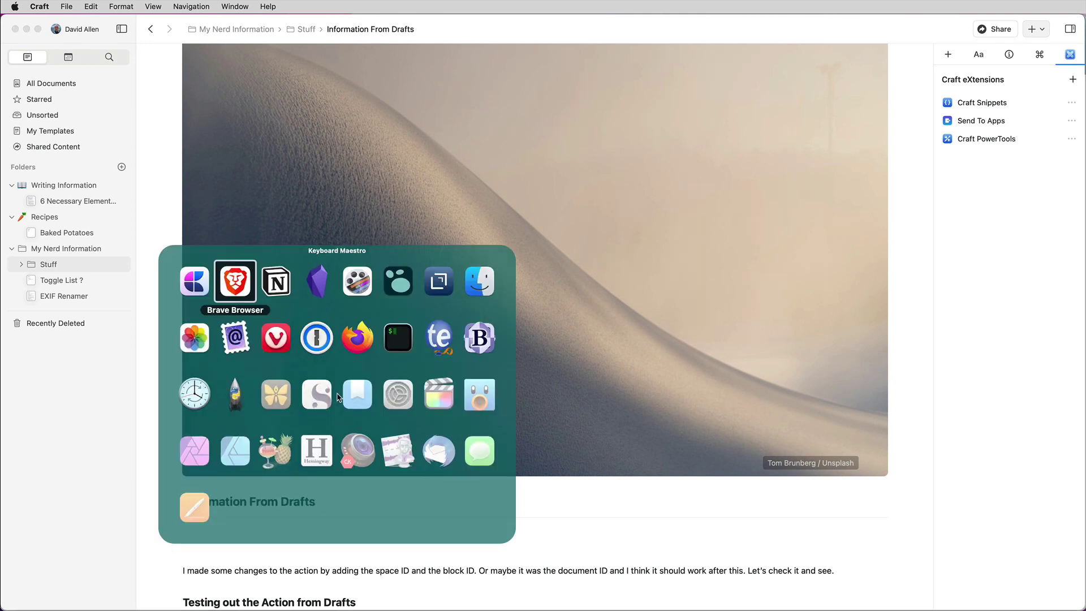
Step: In Logseq, visit the JavaScript Constructors page, then return to Object Oriented Programming
key("l")
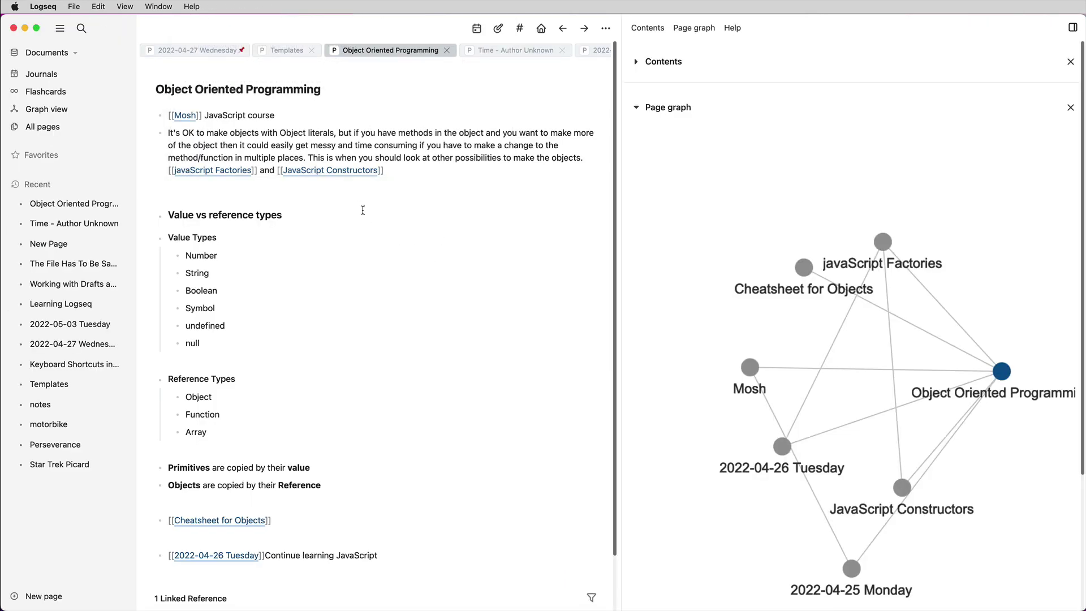
left_click(357, 171)
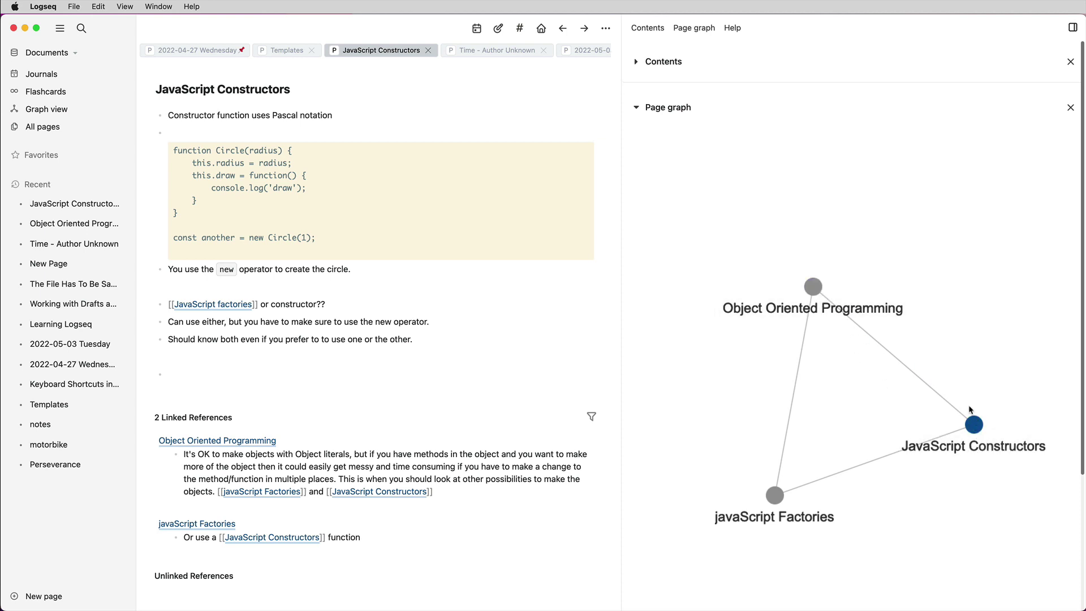
left_click(813, 287)
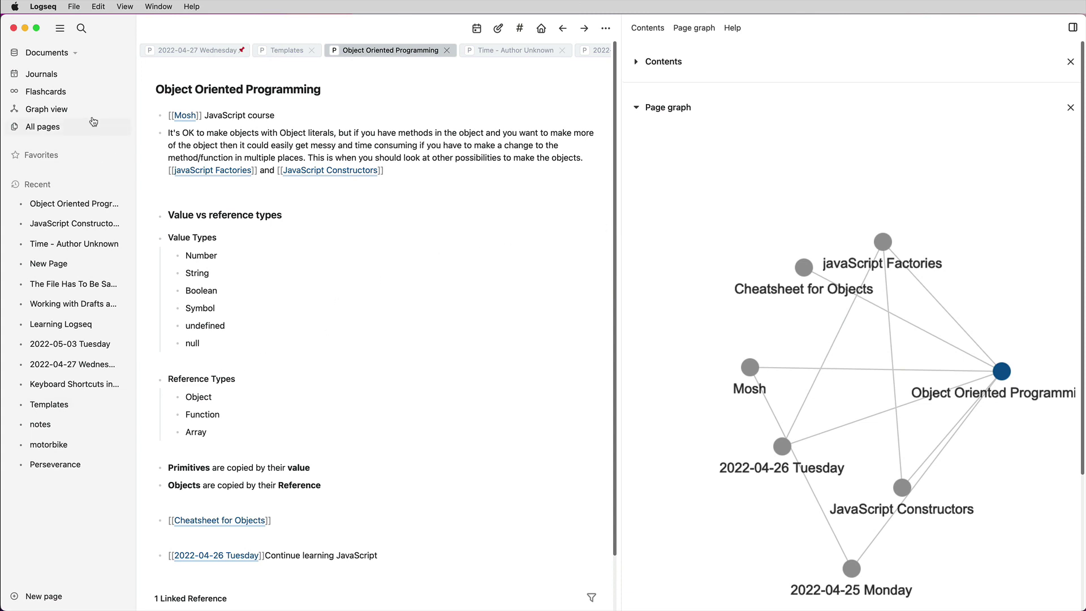
Step: Open the journals and write 'Making a video' in the 2022-05-04 Wednesday entry
left_click(45, 76)
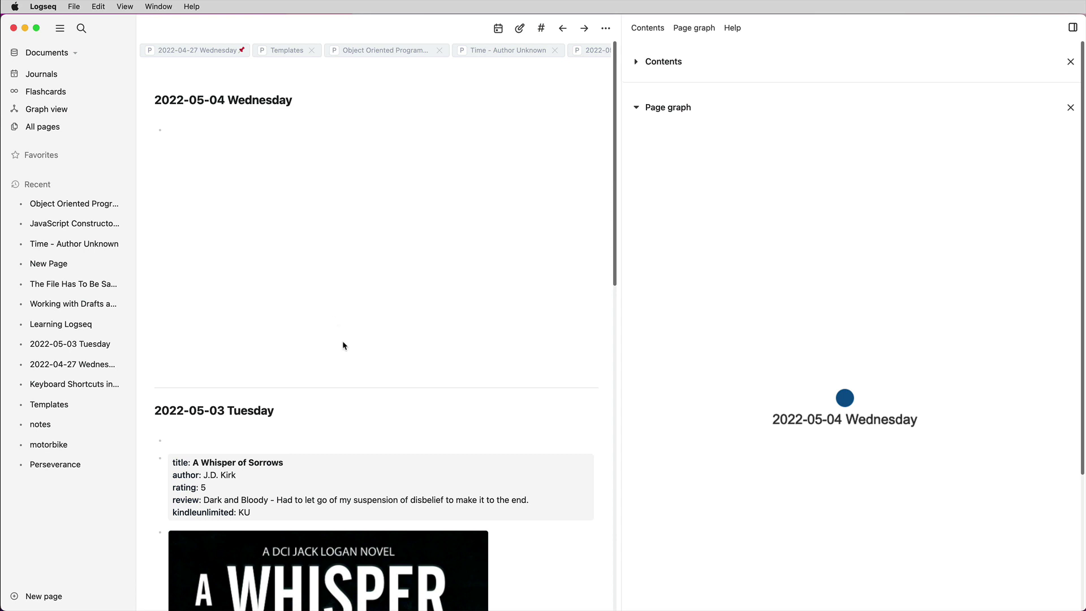
scroll(343, 342, "down", 6)
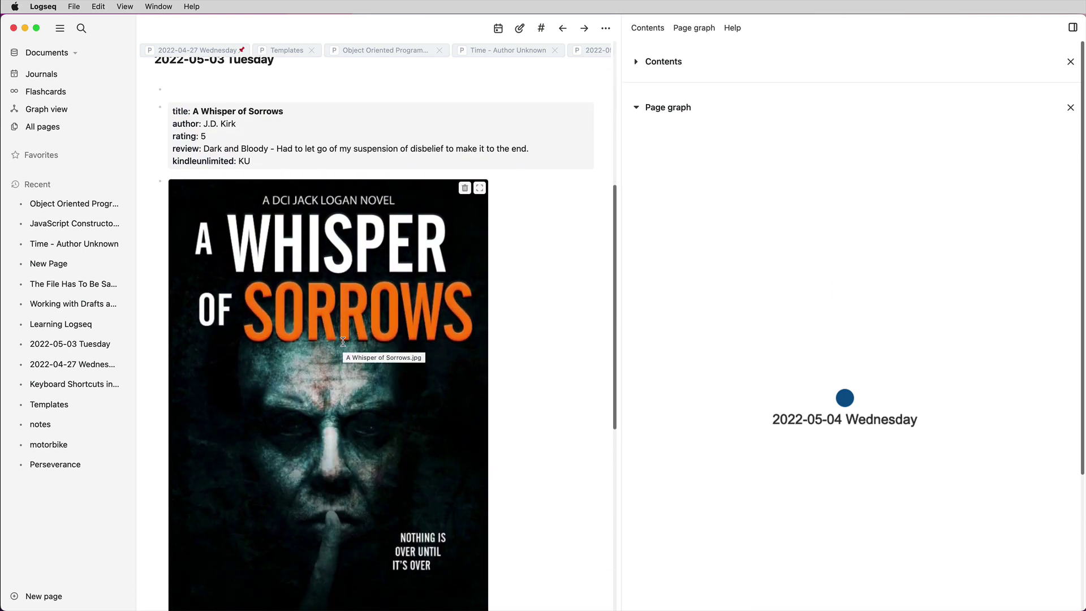
scroll(343, 341, "down", 1)
scroll(343, 342, "up", 7)
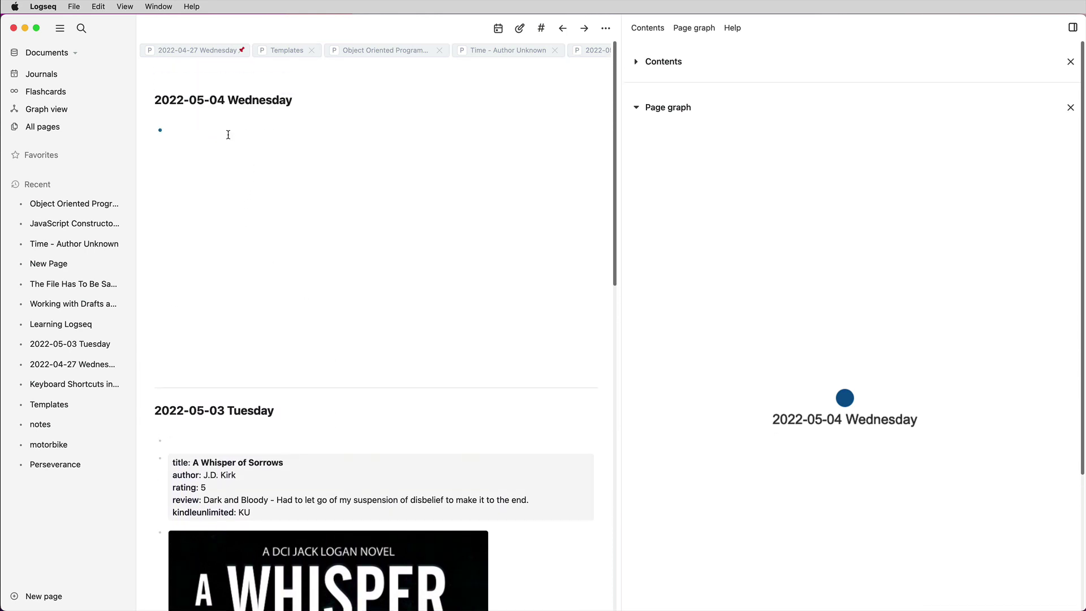
type("Making a video")
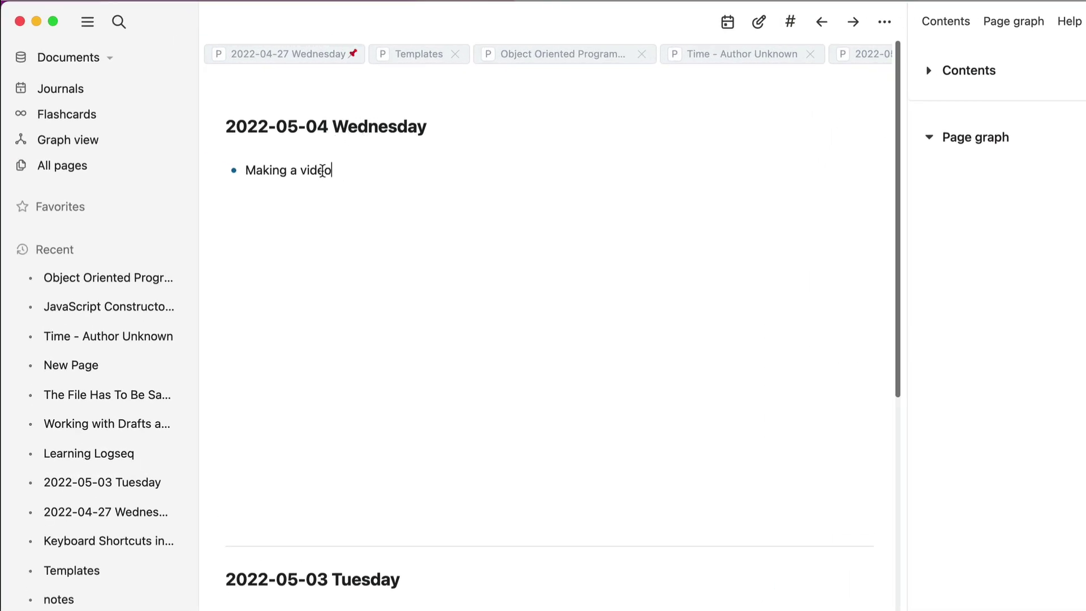
Step: Turn 'video' into a [[video]] link and add a [[javaScript Factories]] link block
double_click(322, 170)
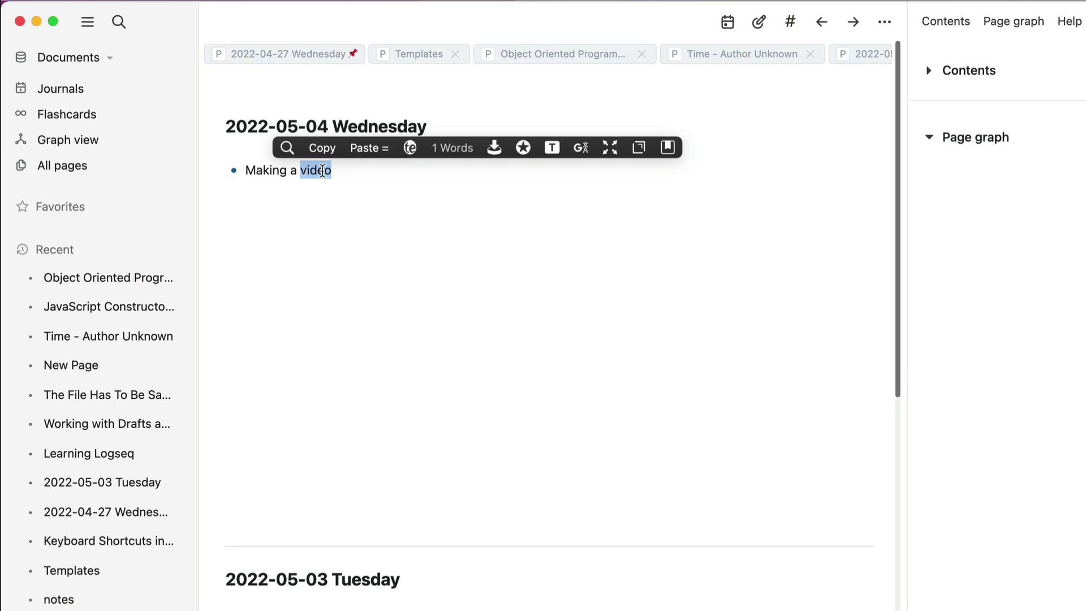
type("[[")
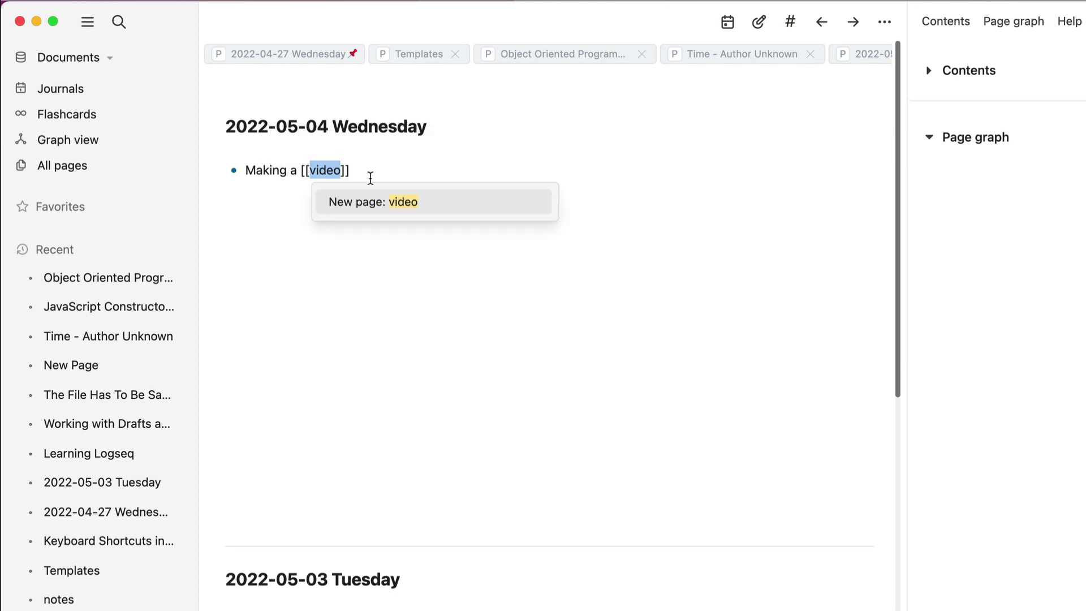
left_click(365, 204)
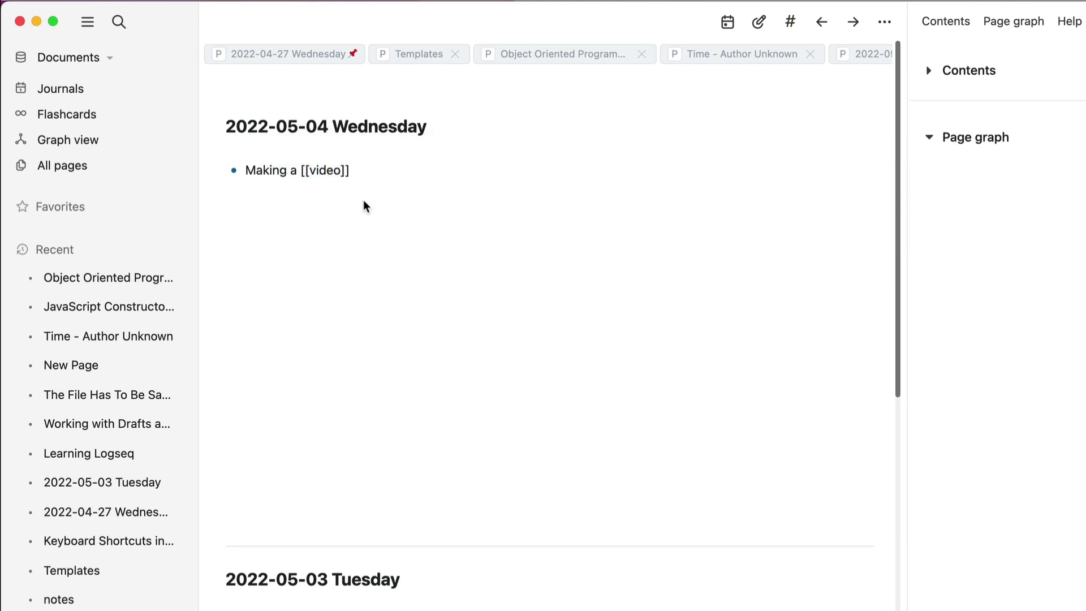
key("Return")
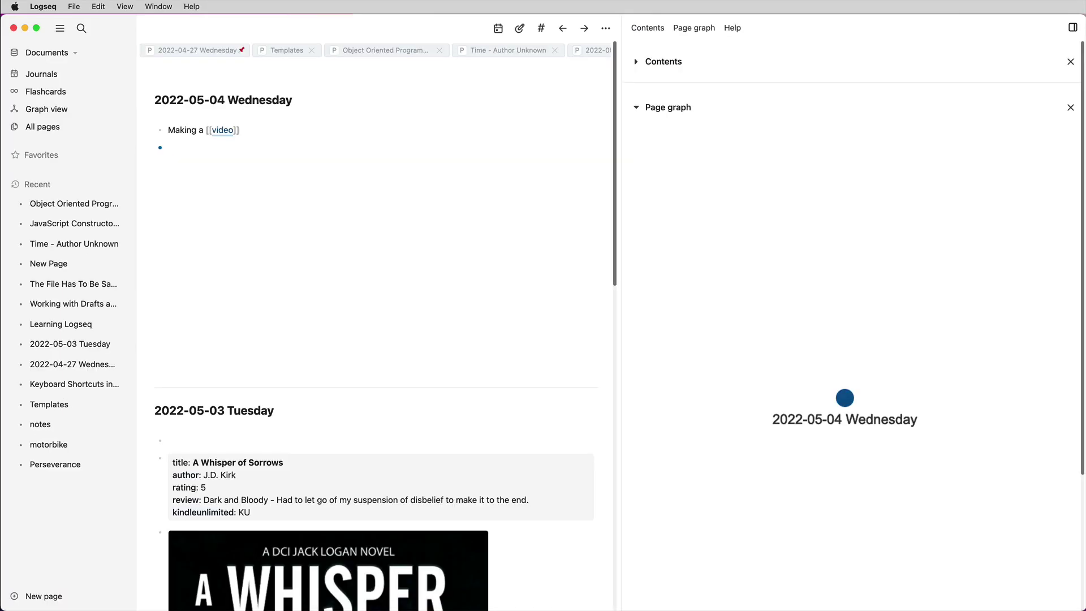
type("[[")
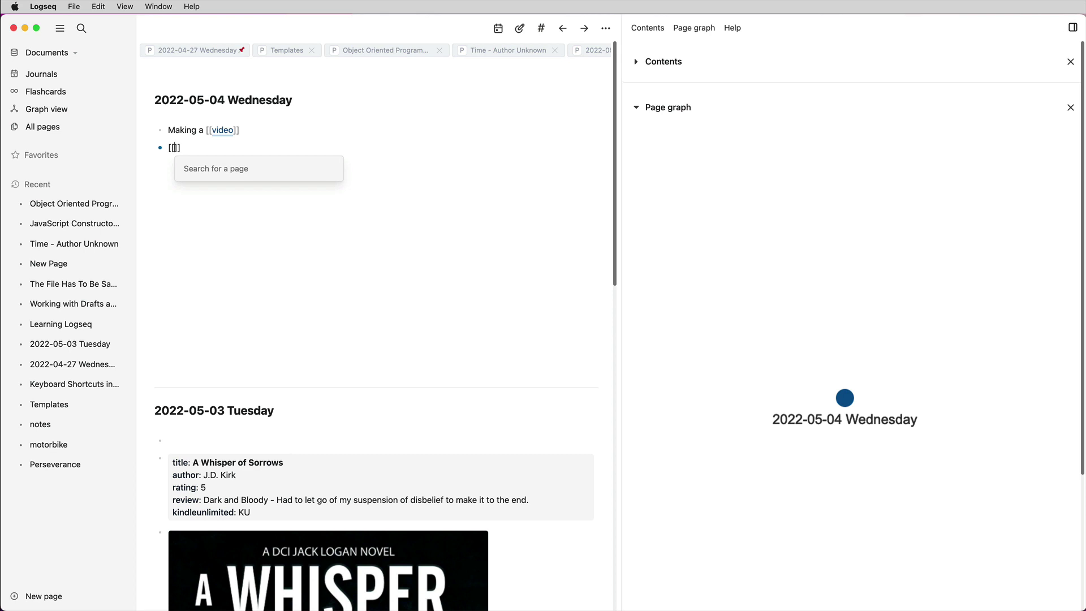
type("java")
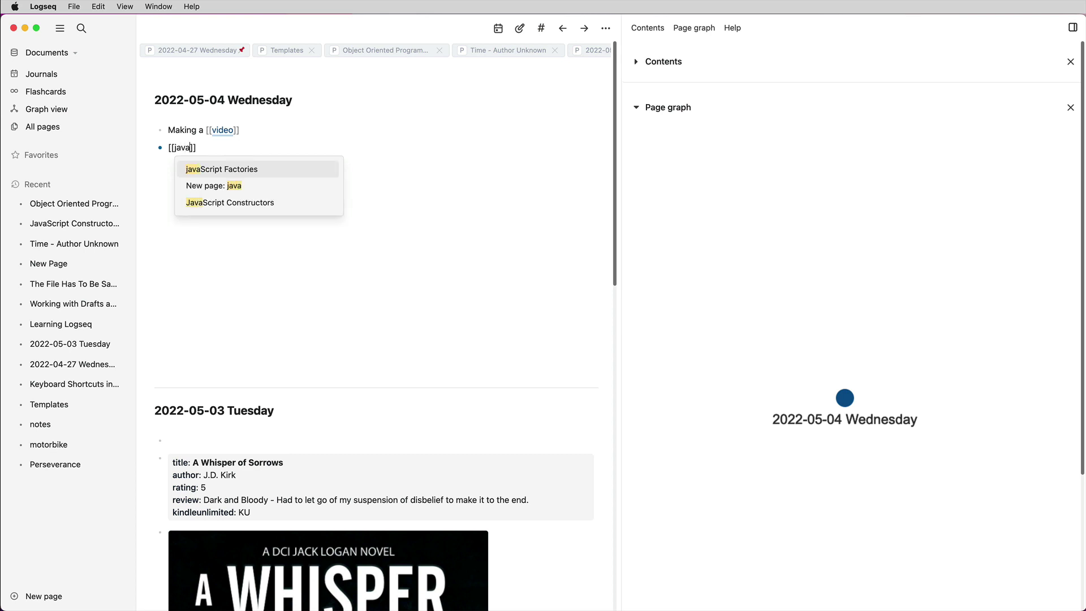
left_click(259, 170)
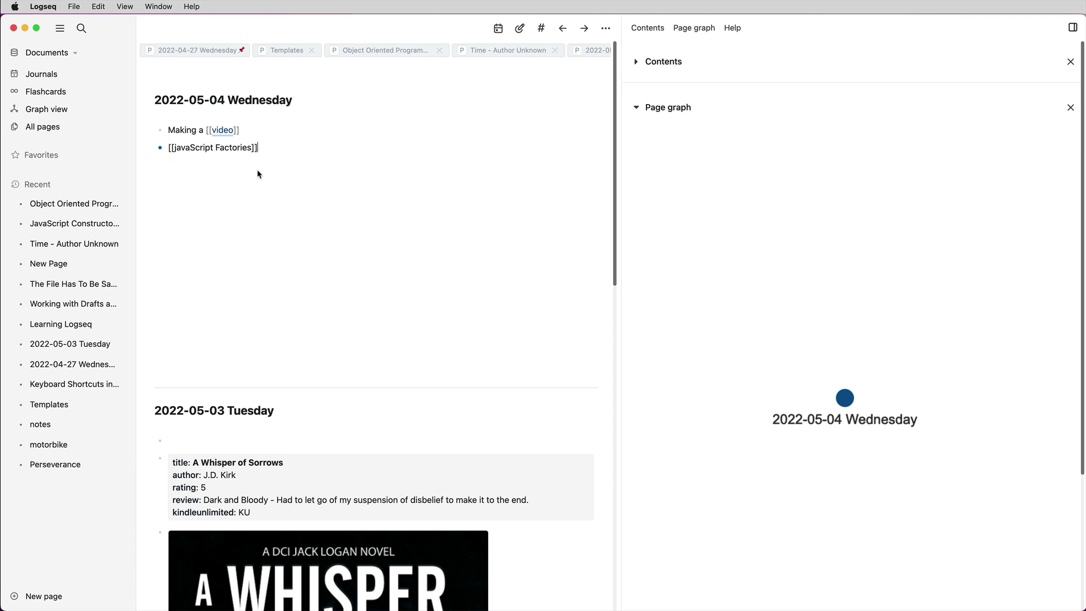
key("Return")
Step: Indent [[javaScript Factories]] under 'Making a [[video]]', test folding, and start a block below
left_click(281, 148)
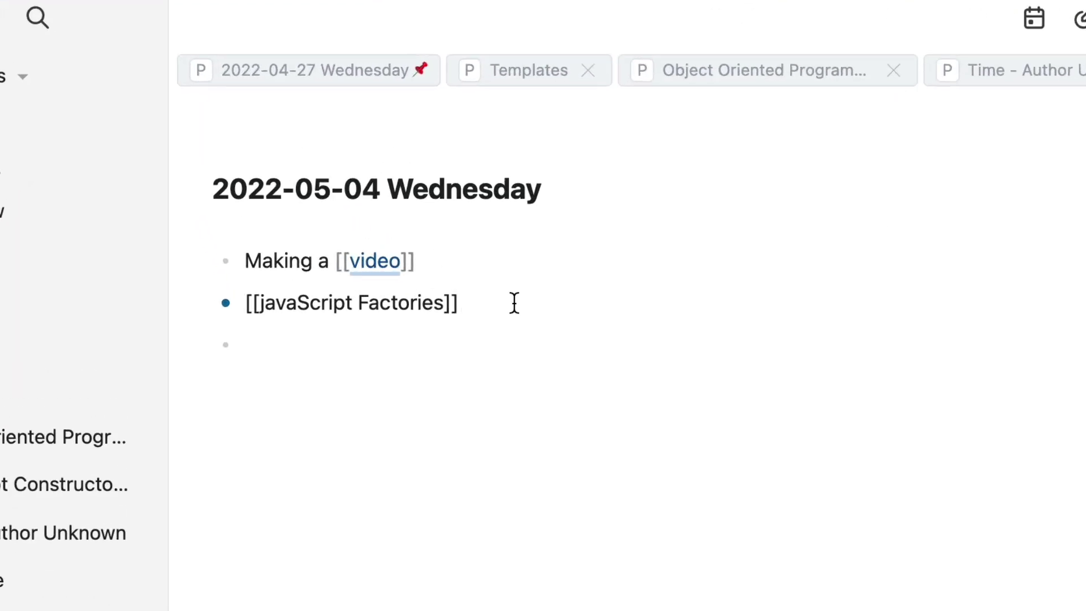
key("Tab")
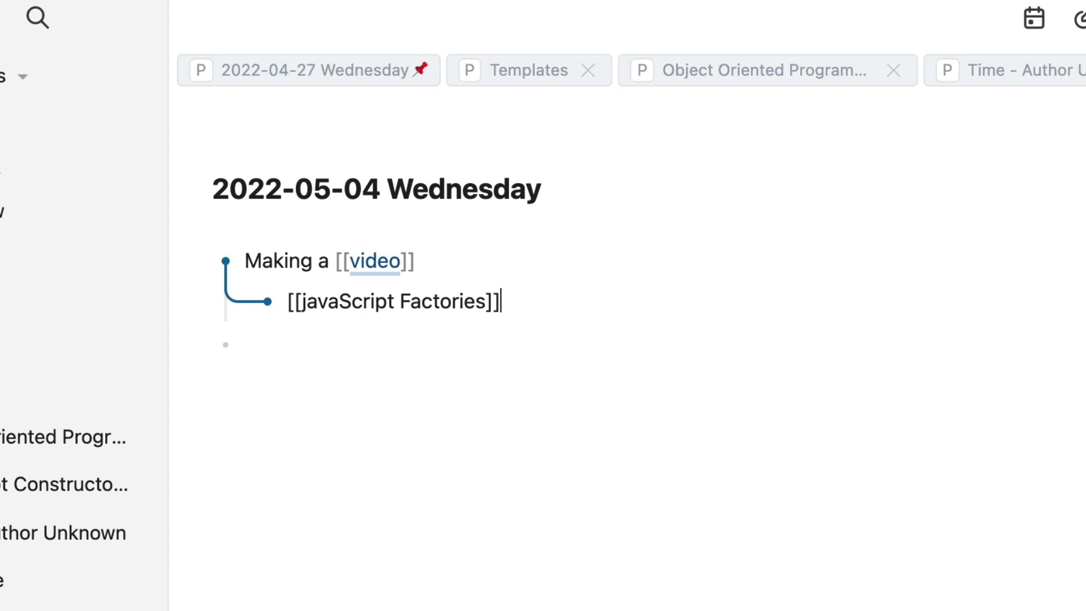
key("shift+Tab")
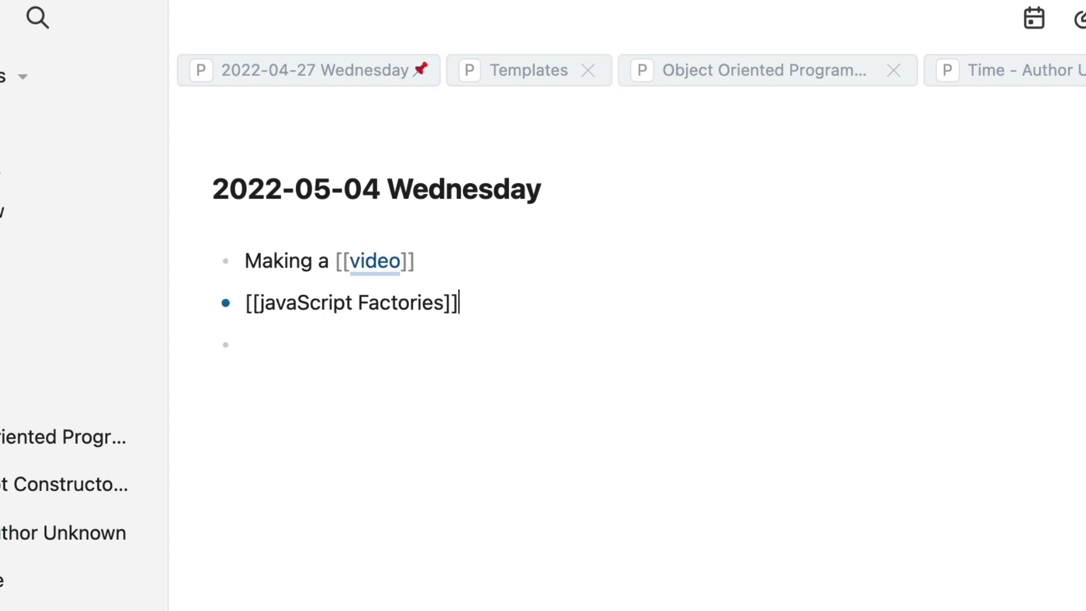
key("Tab")
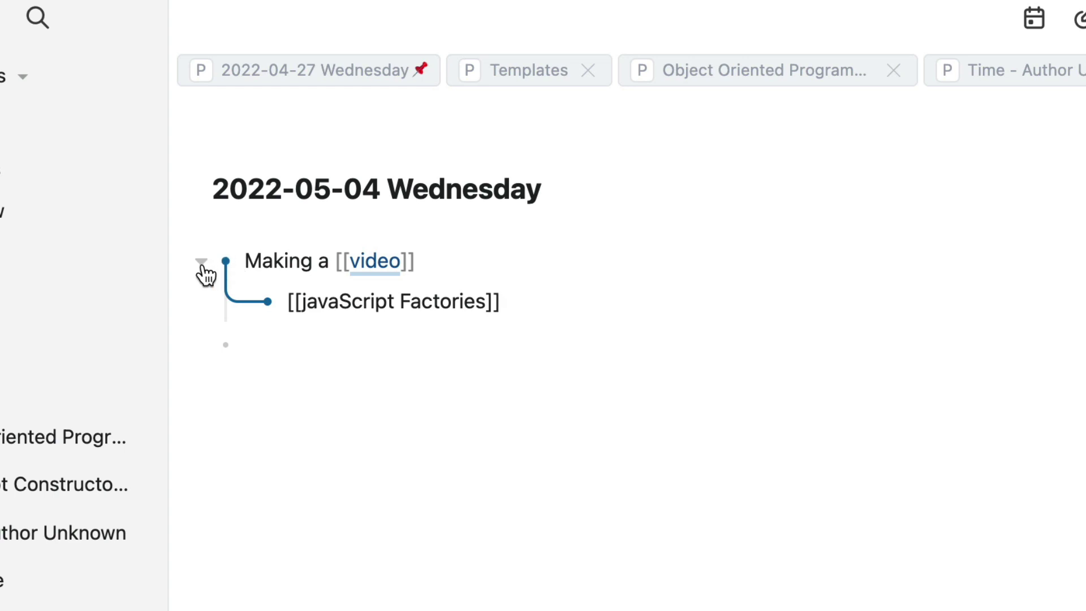
left_click(202, 265)
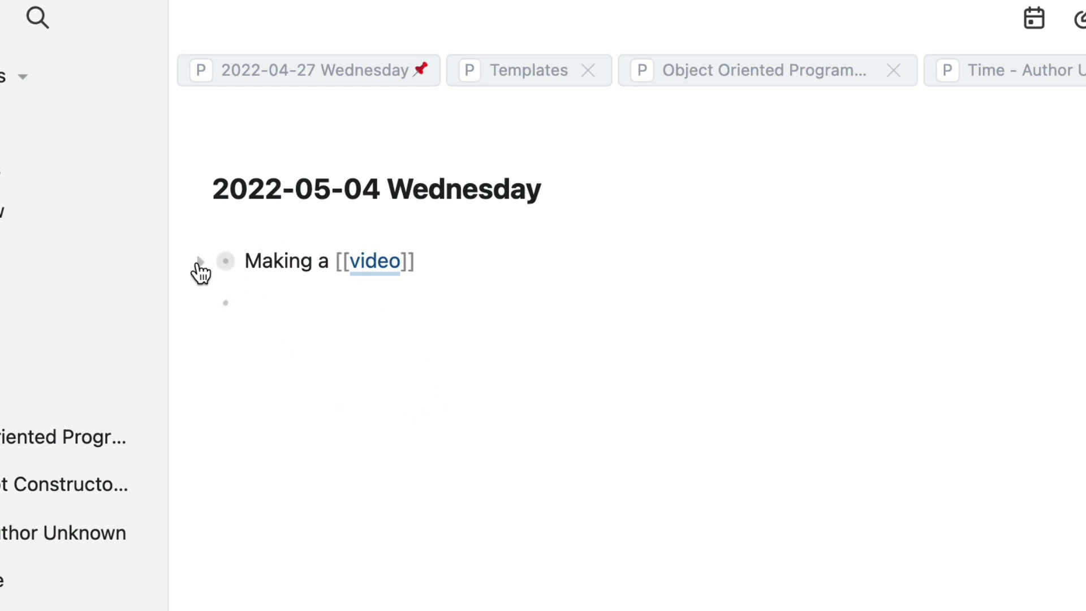
left_click(200, 264)
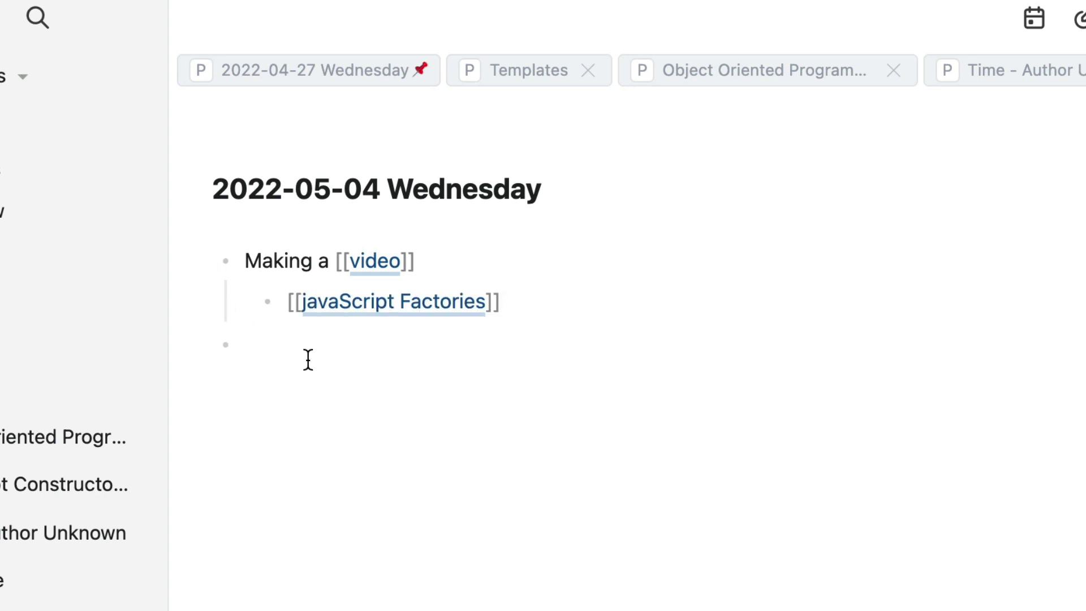
left_click(417, 381)
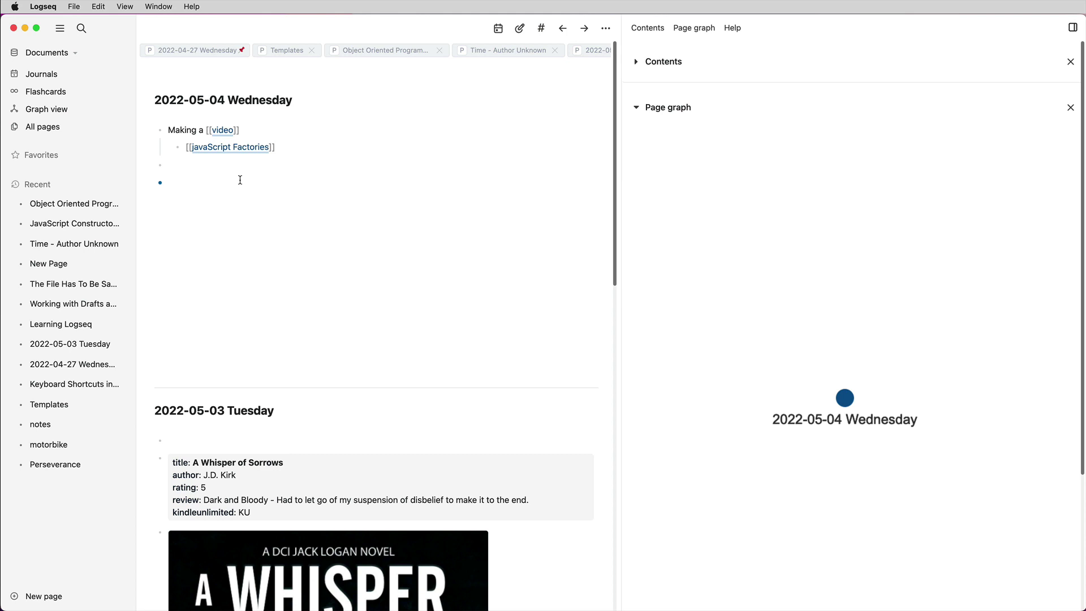
Step: Insert a block embed of the Object Oriented Programming block about Object literals
type("/")
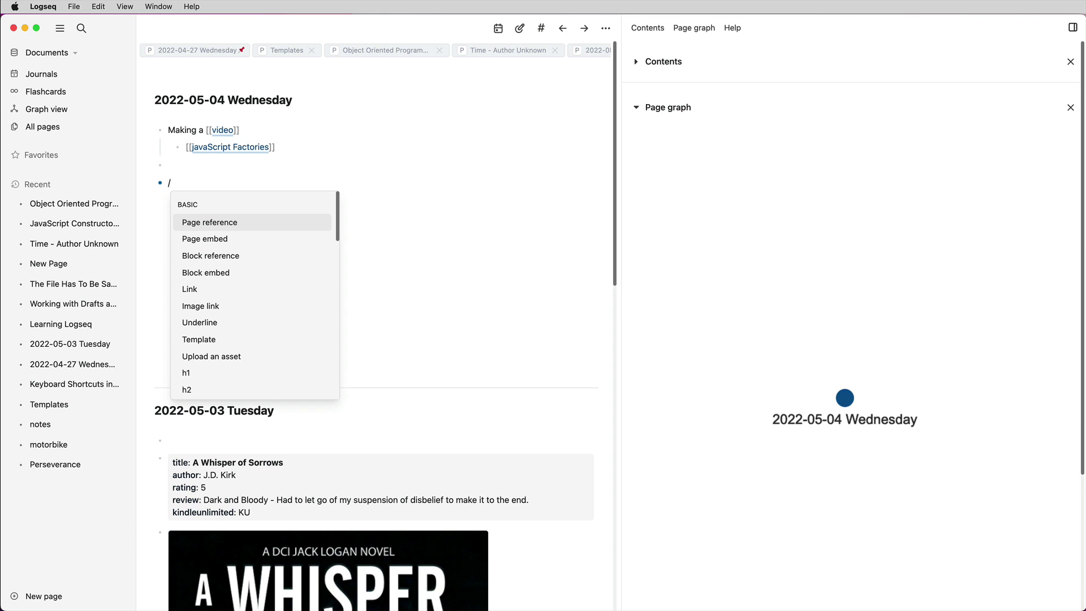
key("Down")
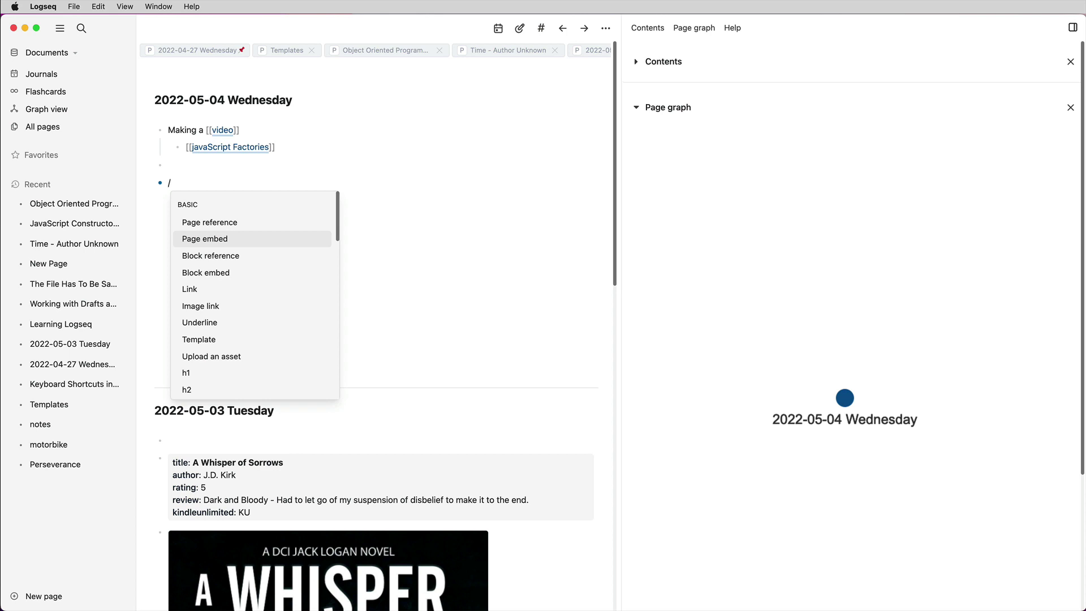
key("Down")
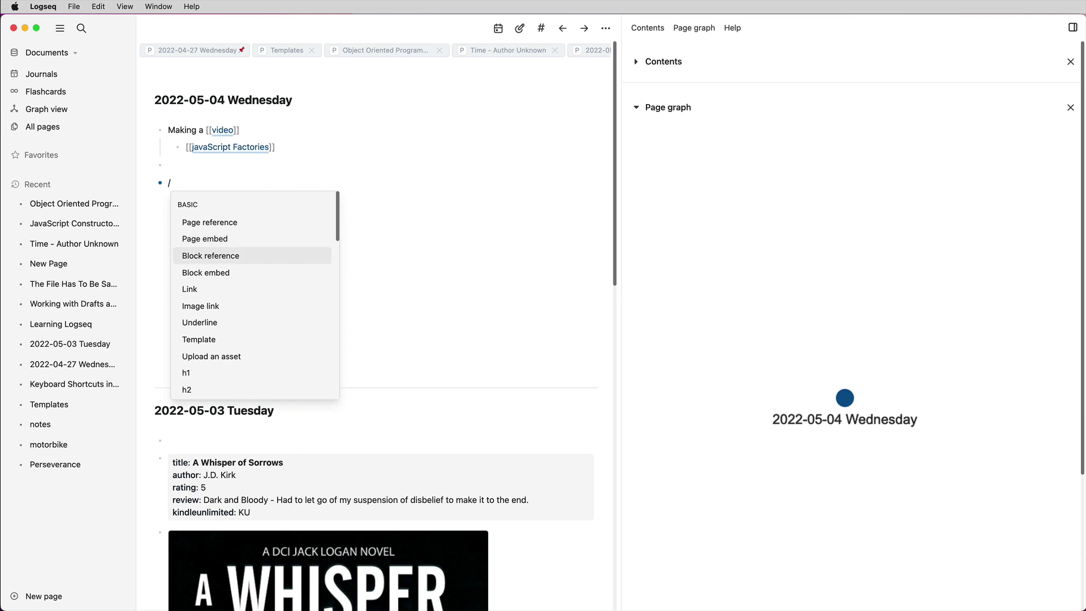
key("Down")
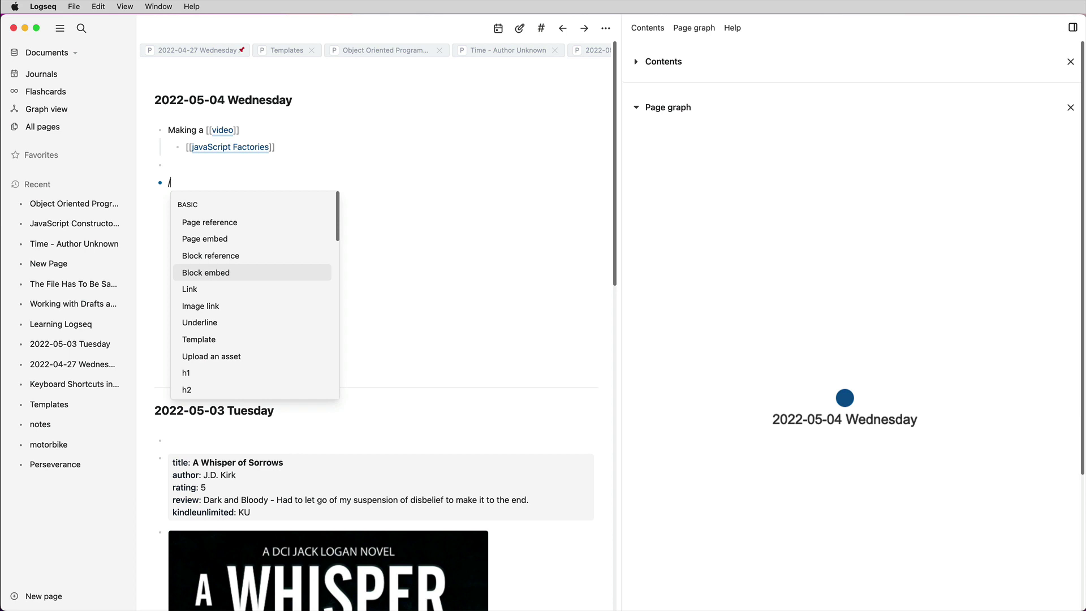
key("Return")
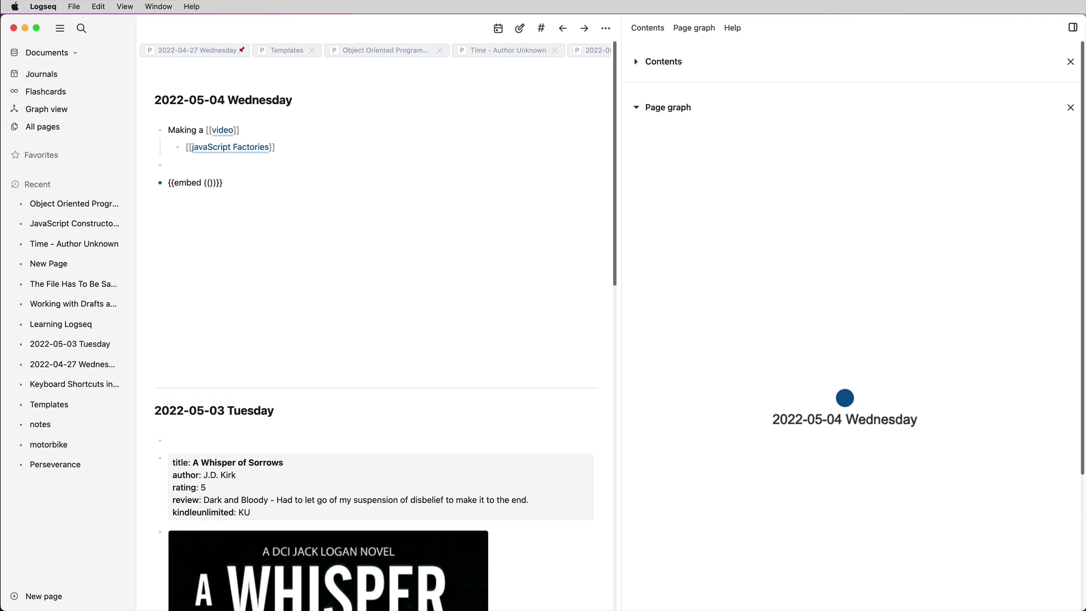
type("jav")
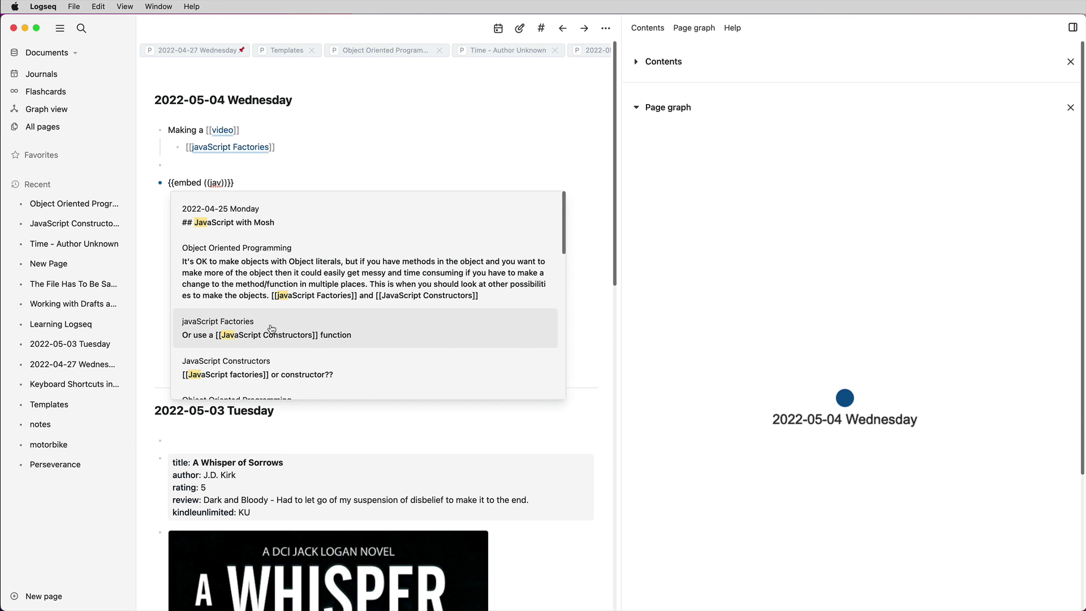
left_click(299, 289)
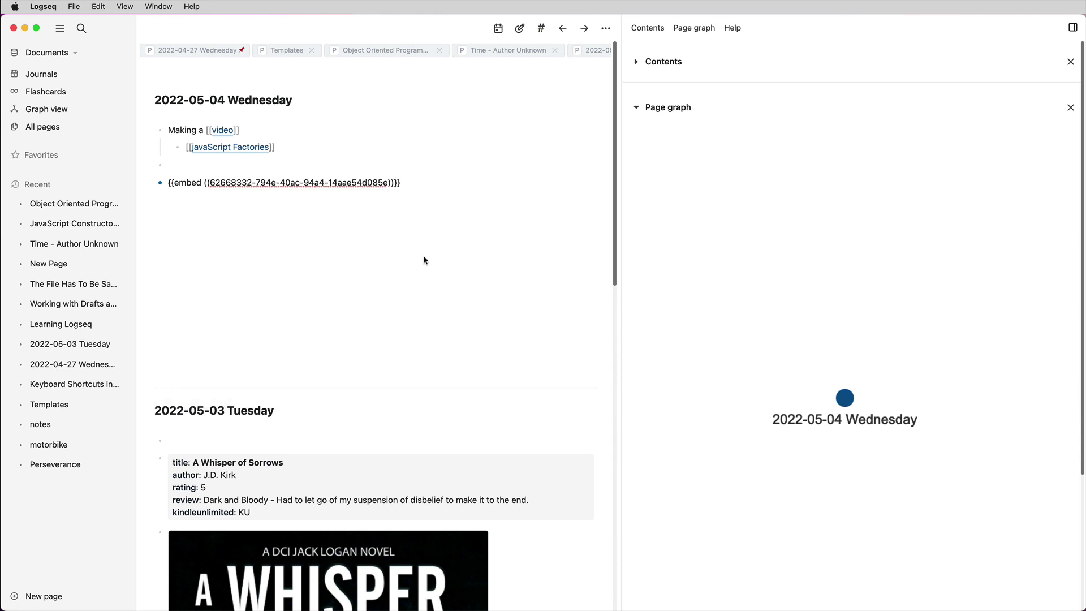
left_click(355, 235)
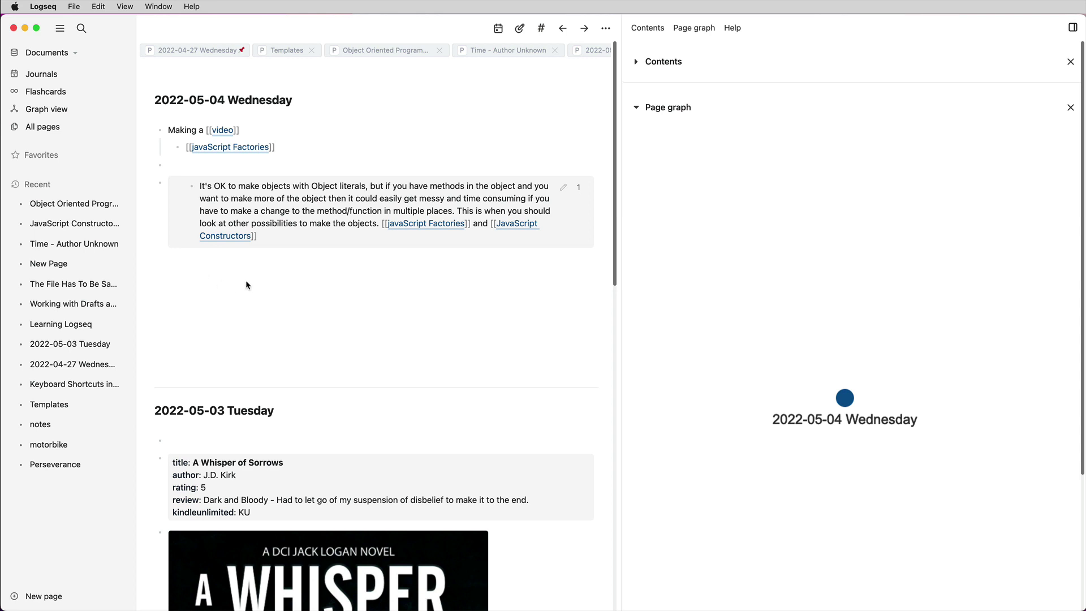
Step: Add a block with a [[JavaScript Constructors]] page reference via the slash menu
left_click(192, 166)
type("/")
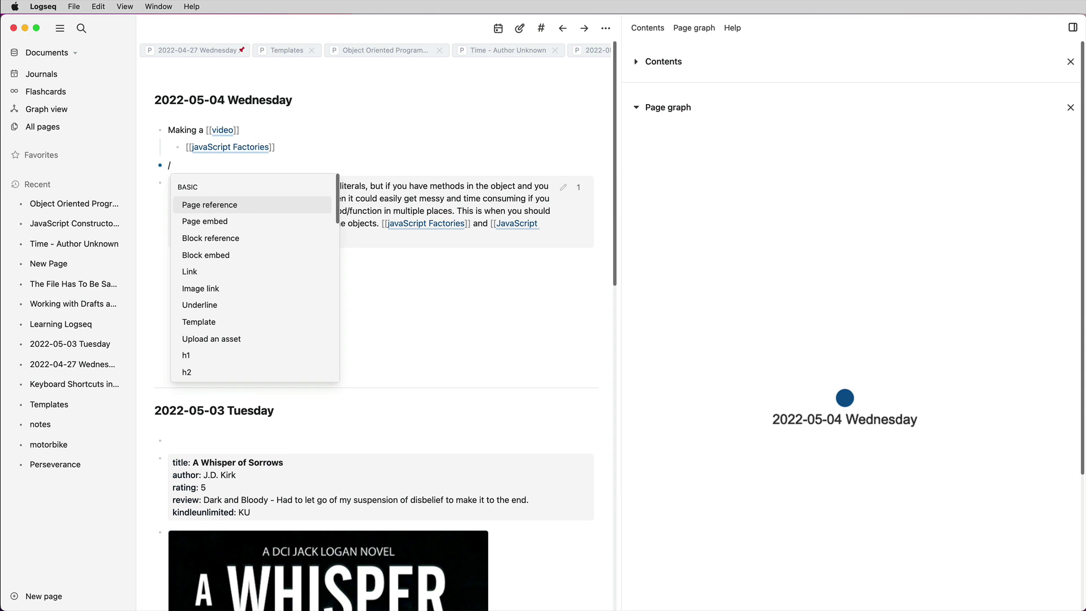
key("Return")
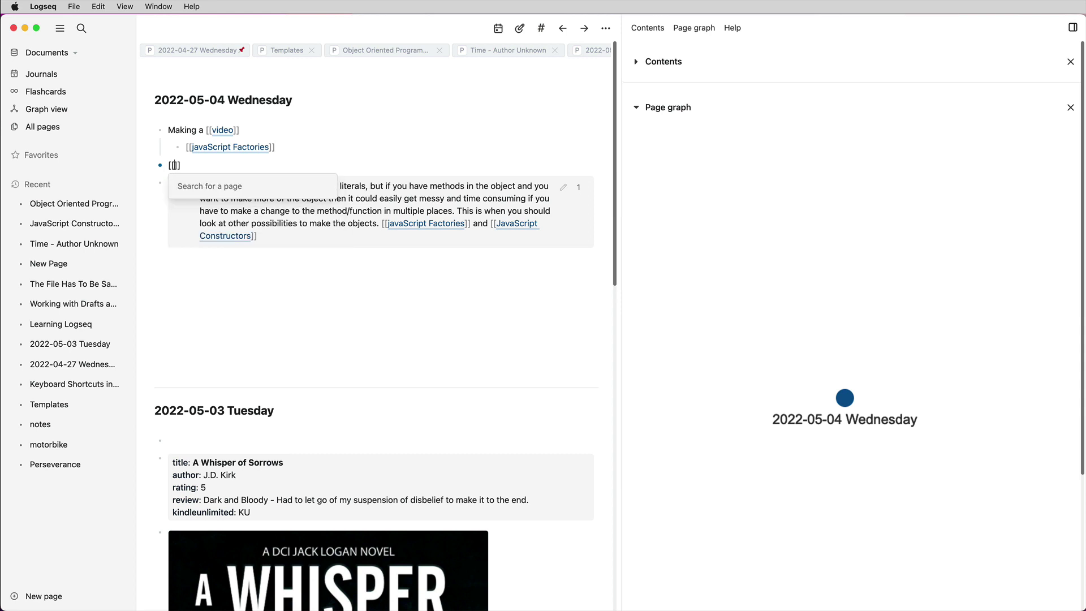
type("java")
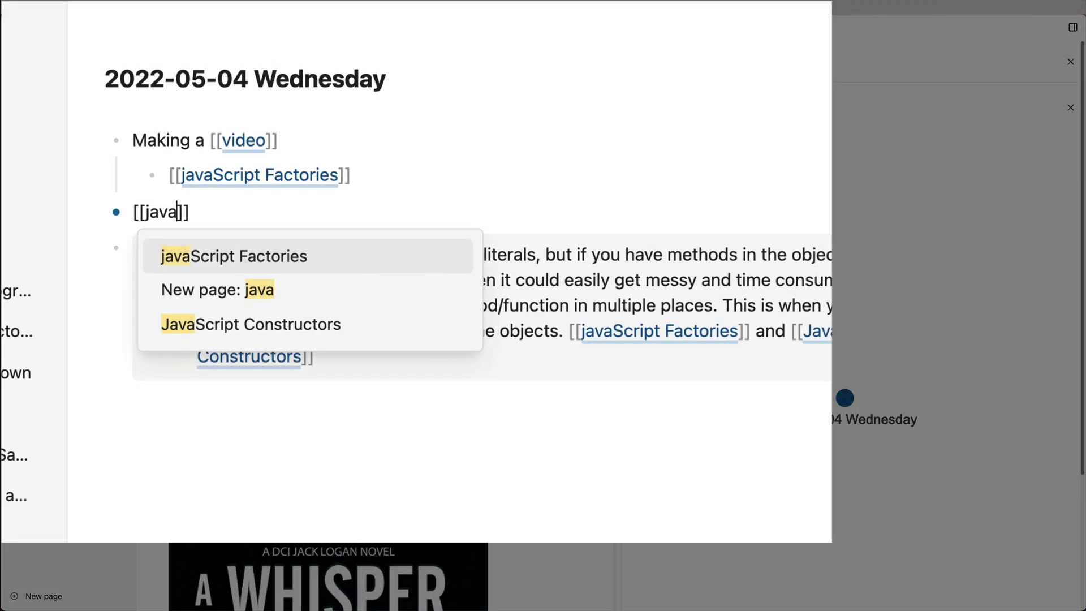
key("Down")
key("Down")
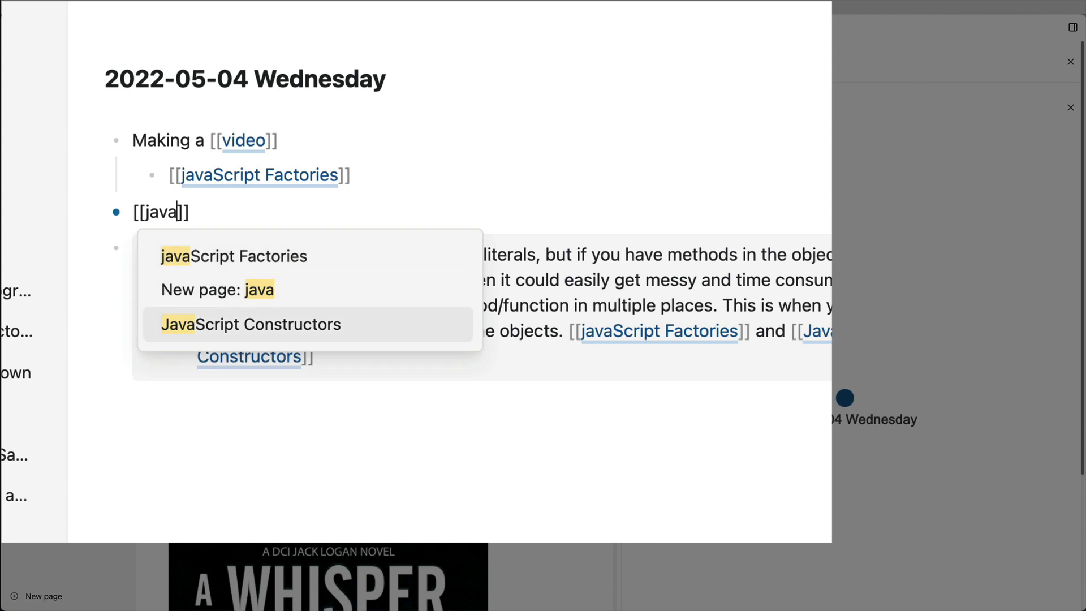
key("Return")
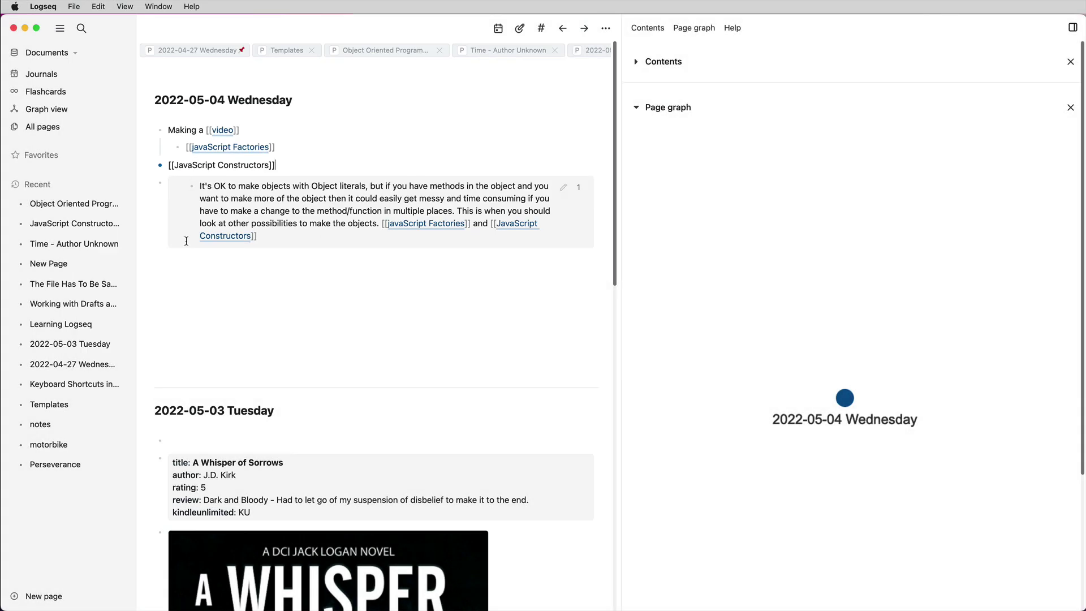
left_click(298, 285)
Step: Visit the JavaScript Constructors page, then go back to the Wednesday journal
mouse_move(237, 166)
left_click(253, 166)
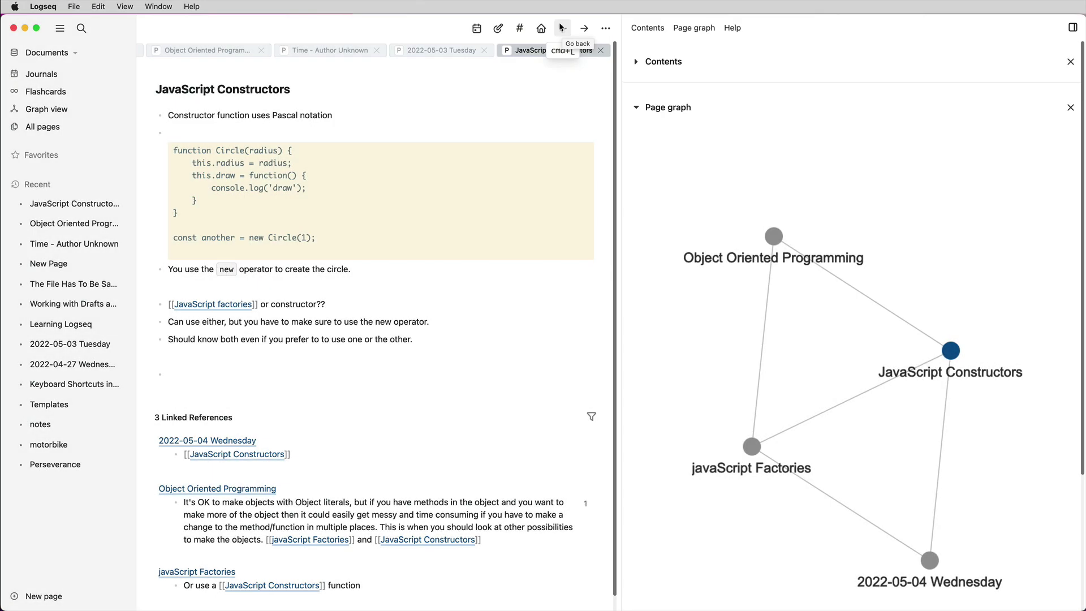
left_click(562, 28)
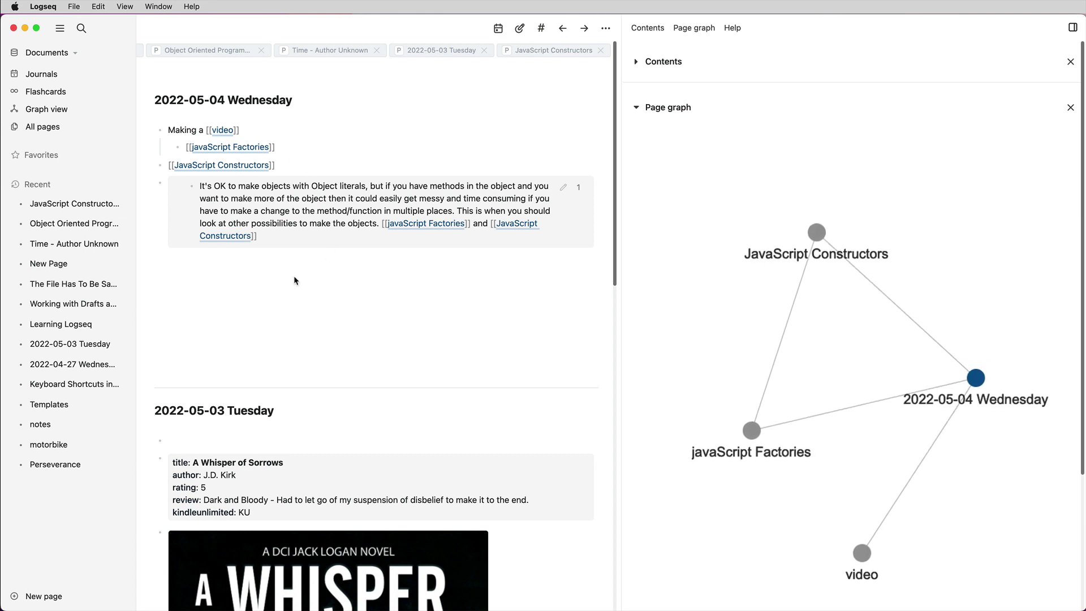
Step: Create a block below the embed and make it an h1 heading from the slash menu
left_click(283, 343)
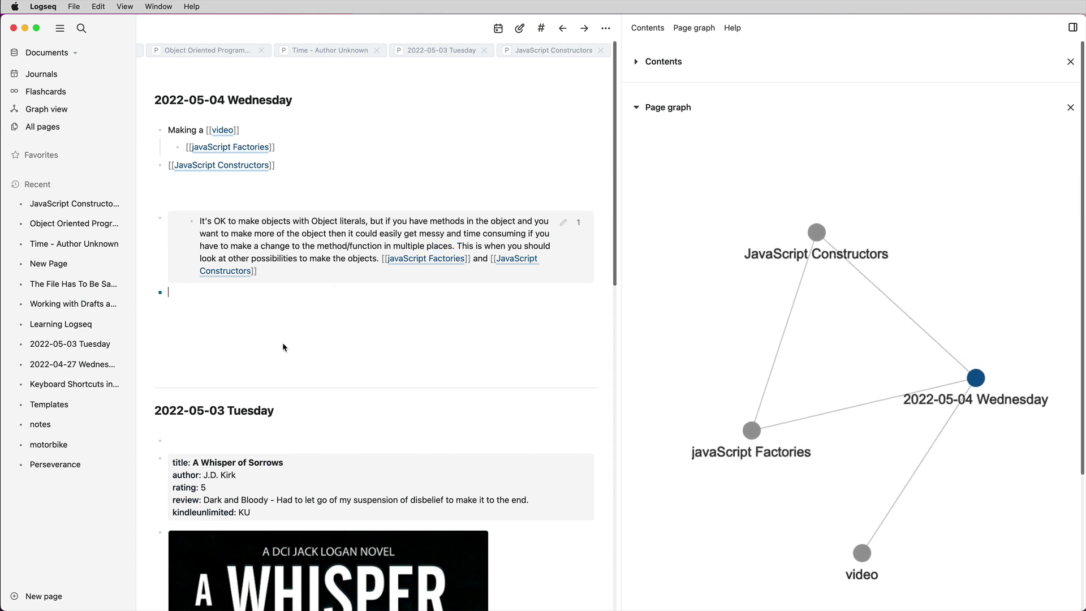
type("/")
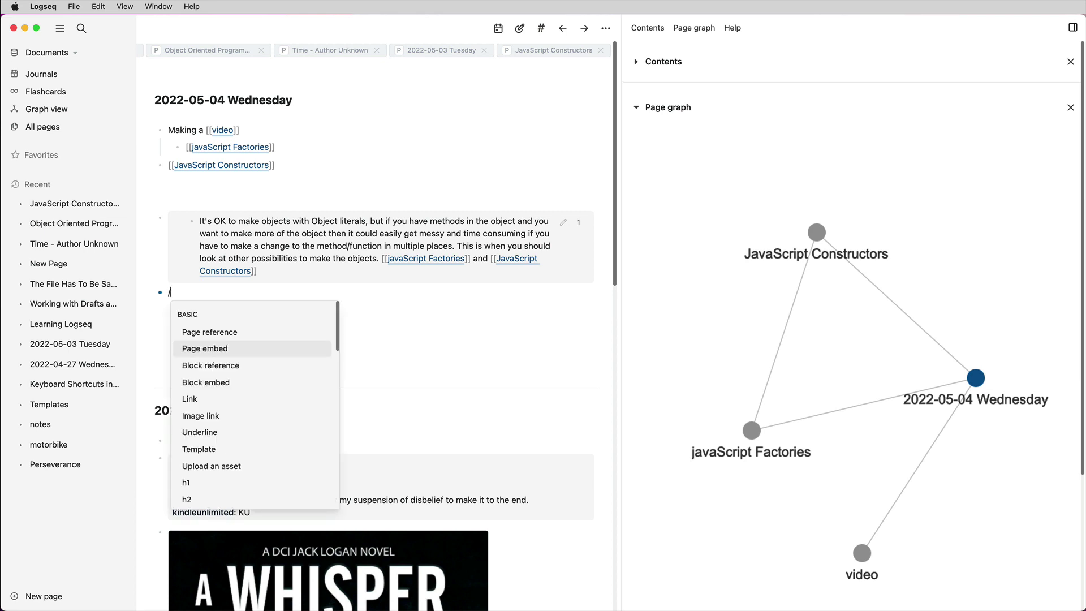
key("Down")
key("Down")
key("Down")
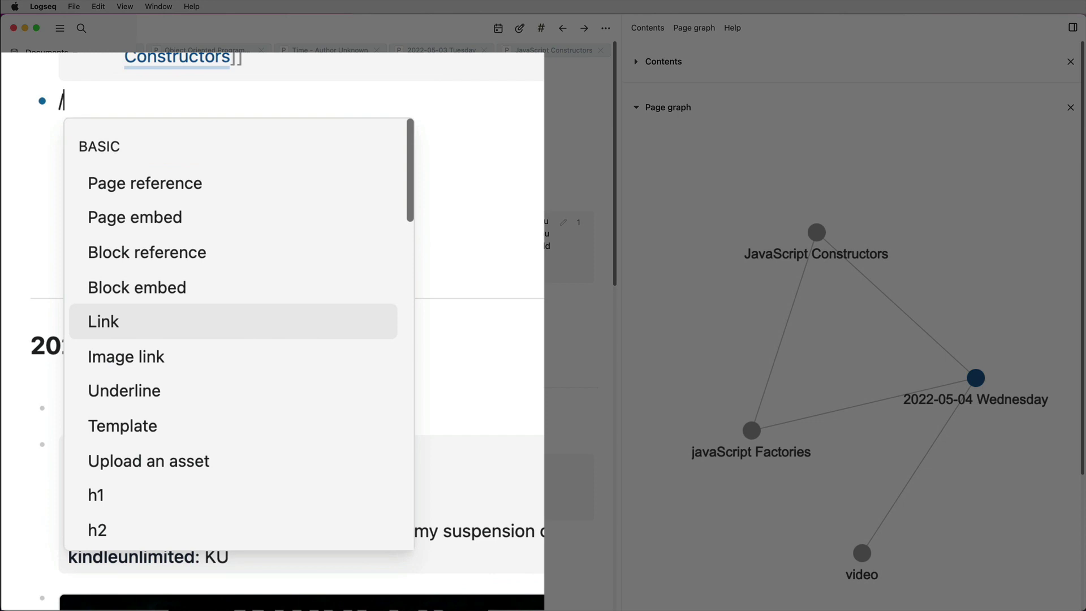
key("Down")
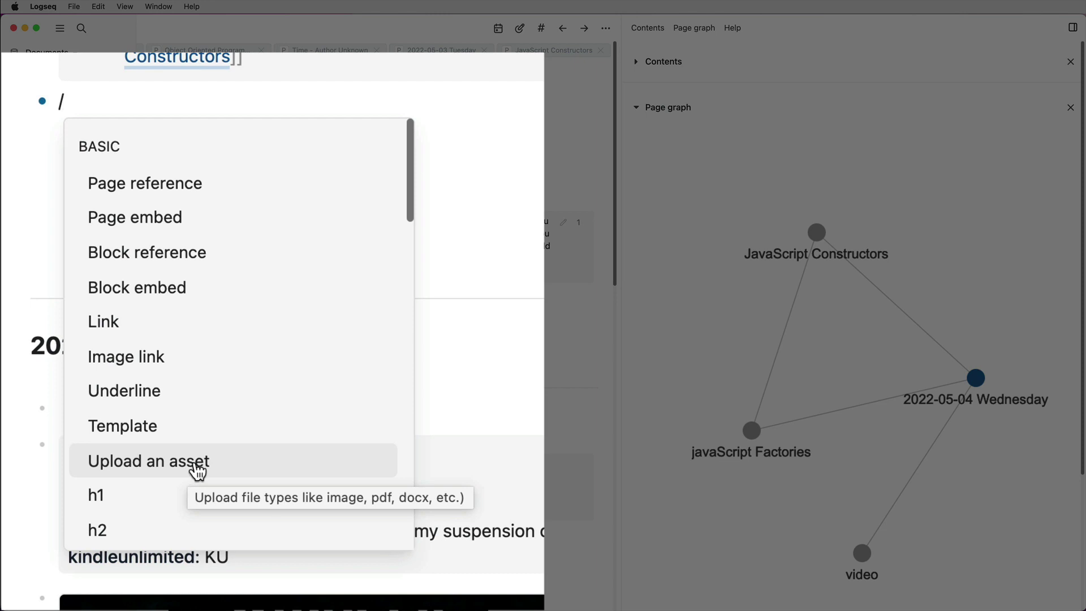
left_click(230, 503)
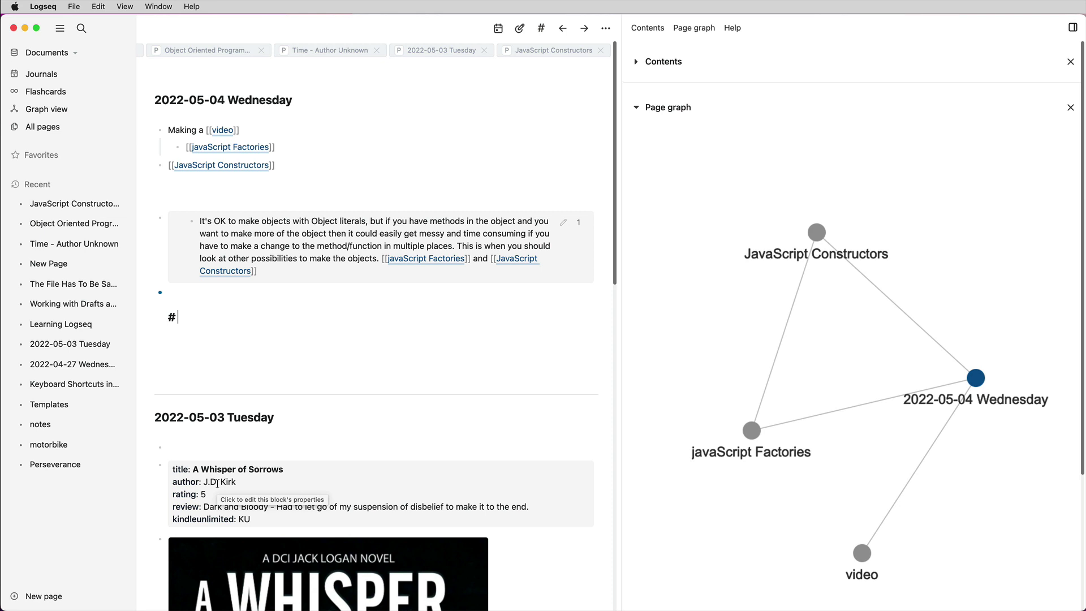
Step: Write 'Header' as an h1, add a '## Header' heading, then start an empty block
type("Header")
key("Return")
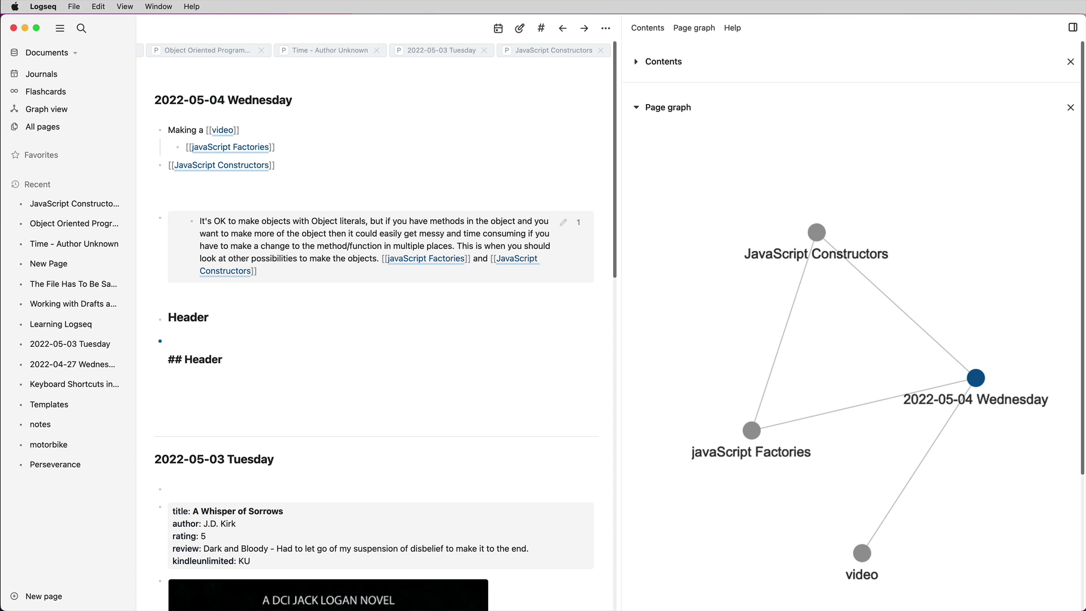
key("Return")
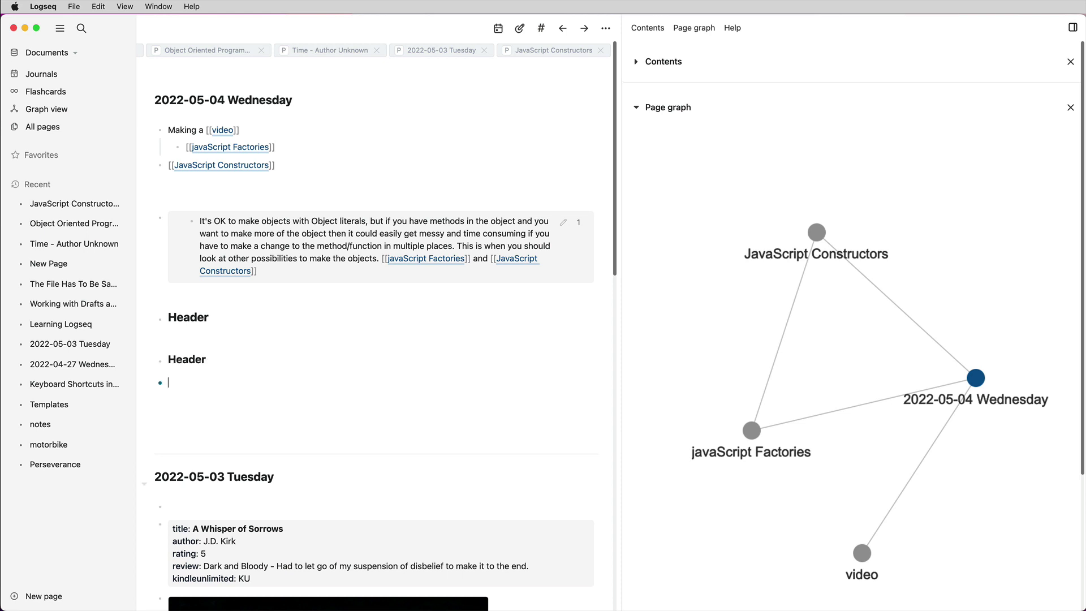
Step: Insert a link to tomorrow's date, 2022-05-05 Thursday, from the slash menu
type("/")
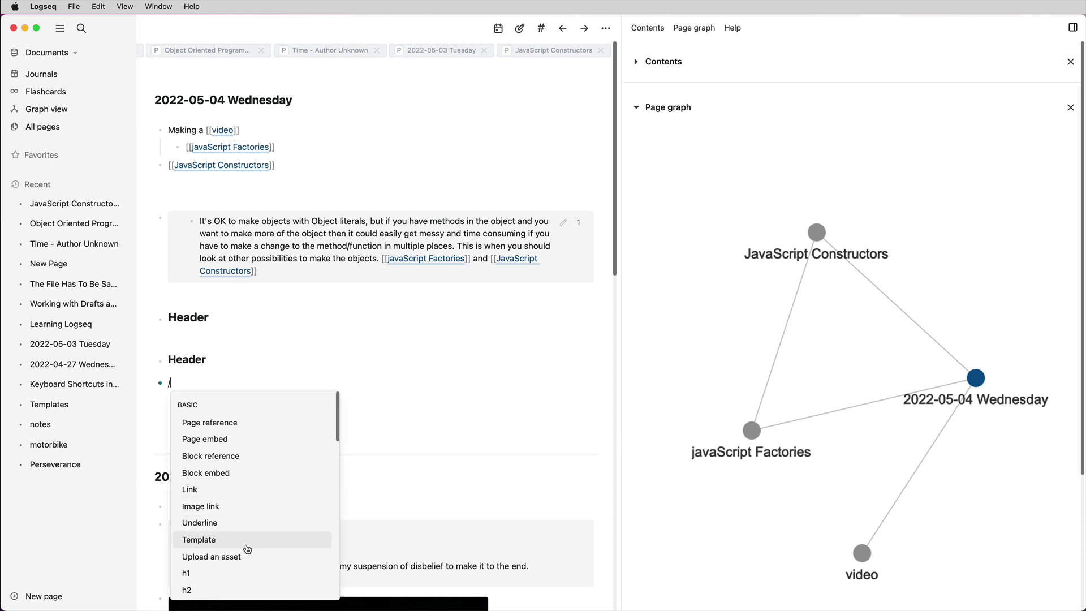
scroll(247, 548, "down", 6)
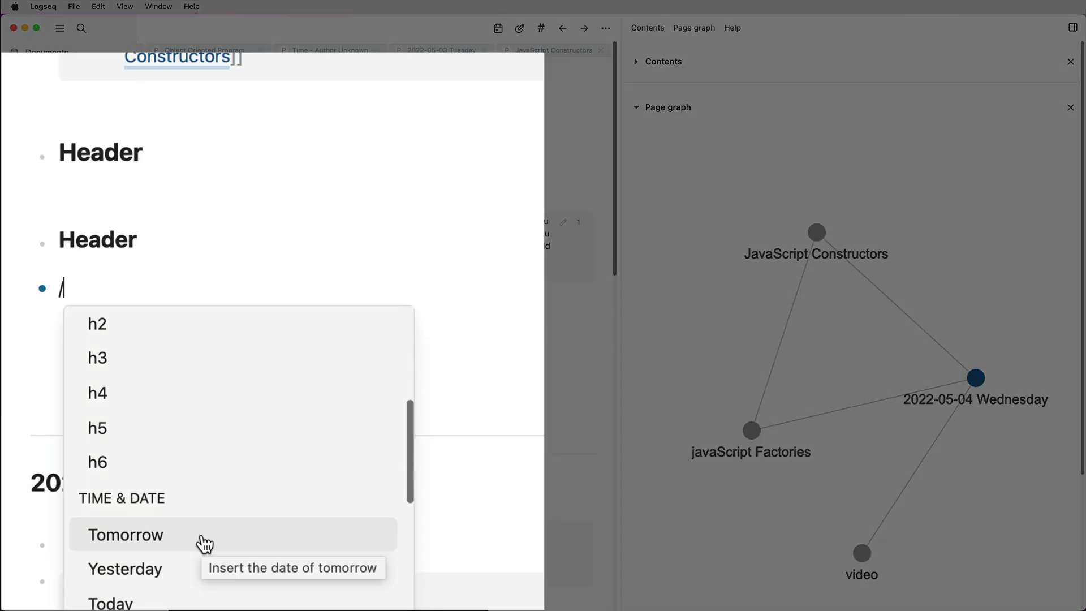
left_click(205, 543)
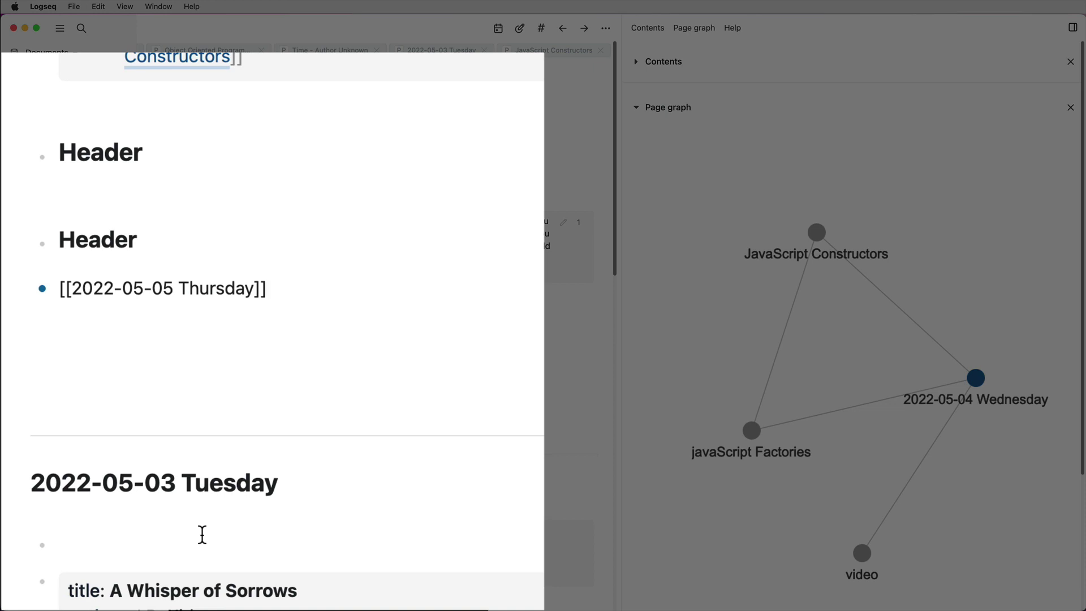
Step: Add a new block holding the current time, 10:31
key("Return")
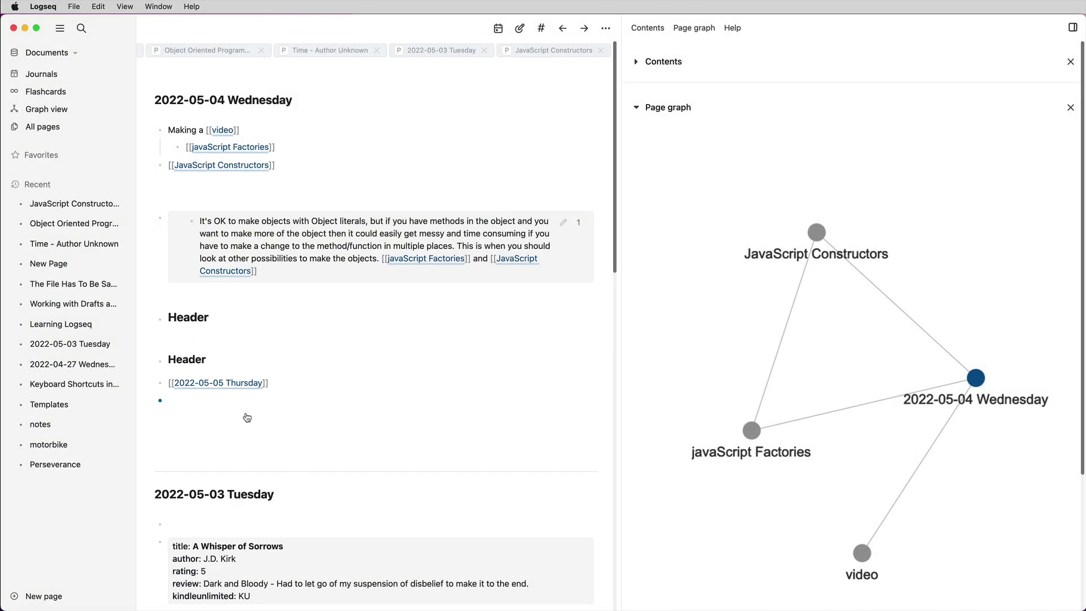
type("/")
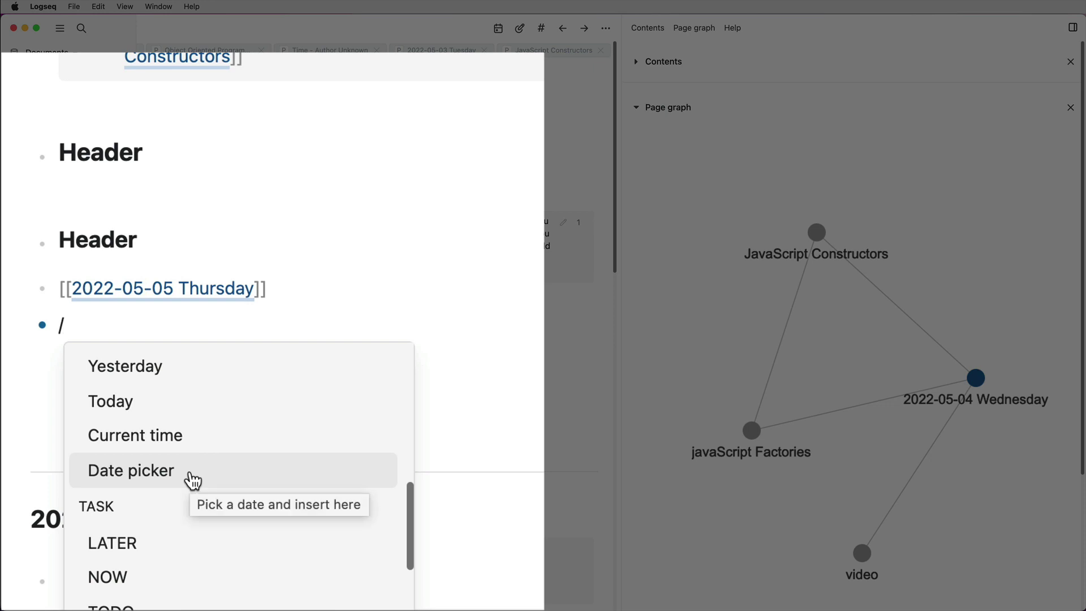
left_click(193, 442)
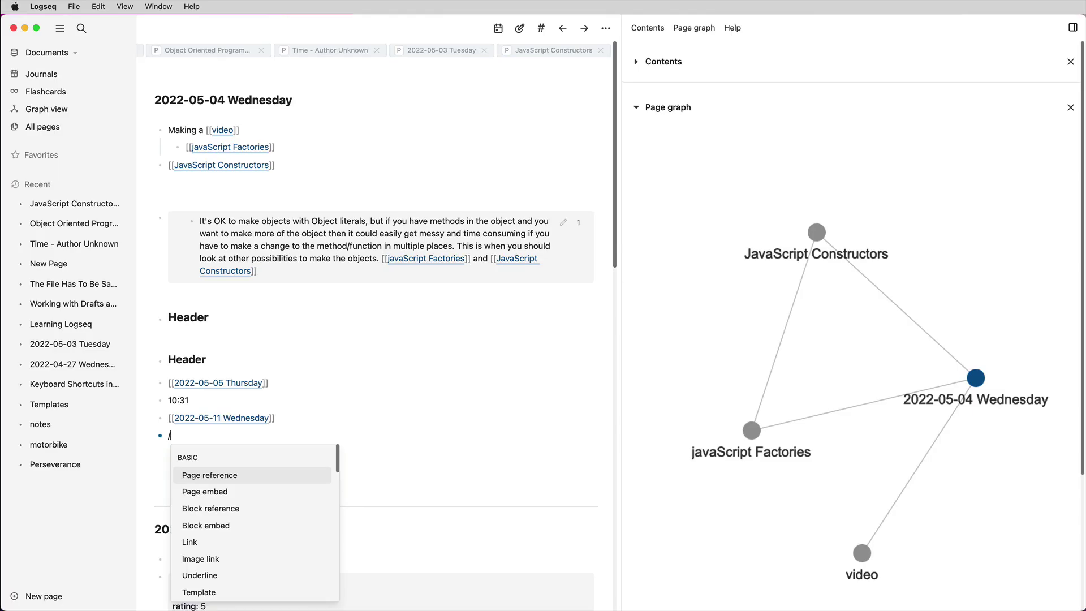
Step: Browse the slash menu's Task, Priority and Advanced commands, then dismiss it and delete the empty block
scroll(262, 535, "down", 10)
scroll(262, 585, "down", 4)
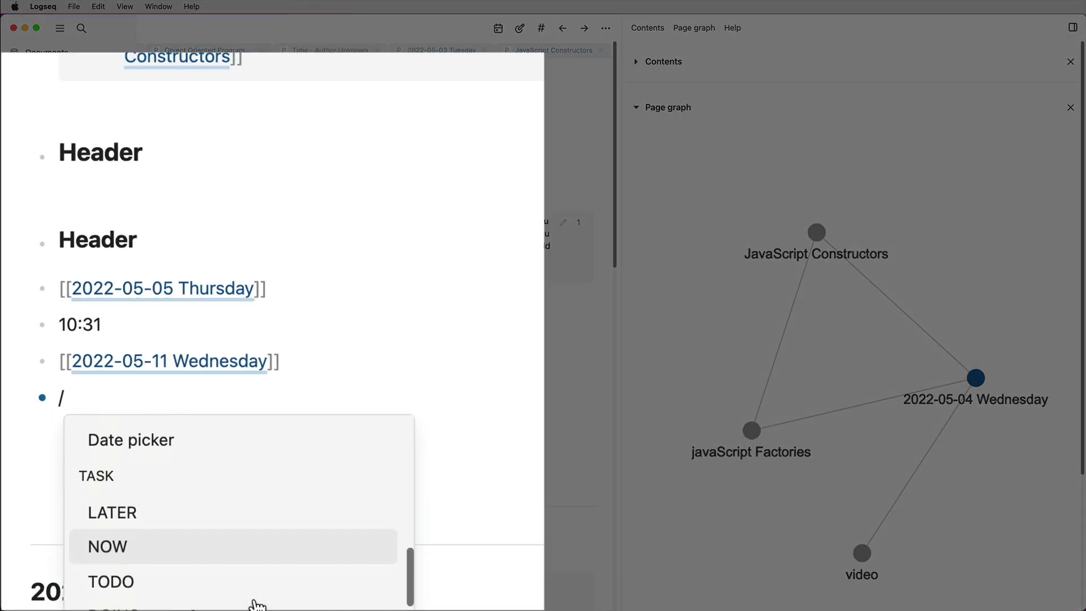
scroll(257, 604, "down", 5)
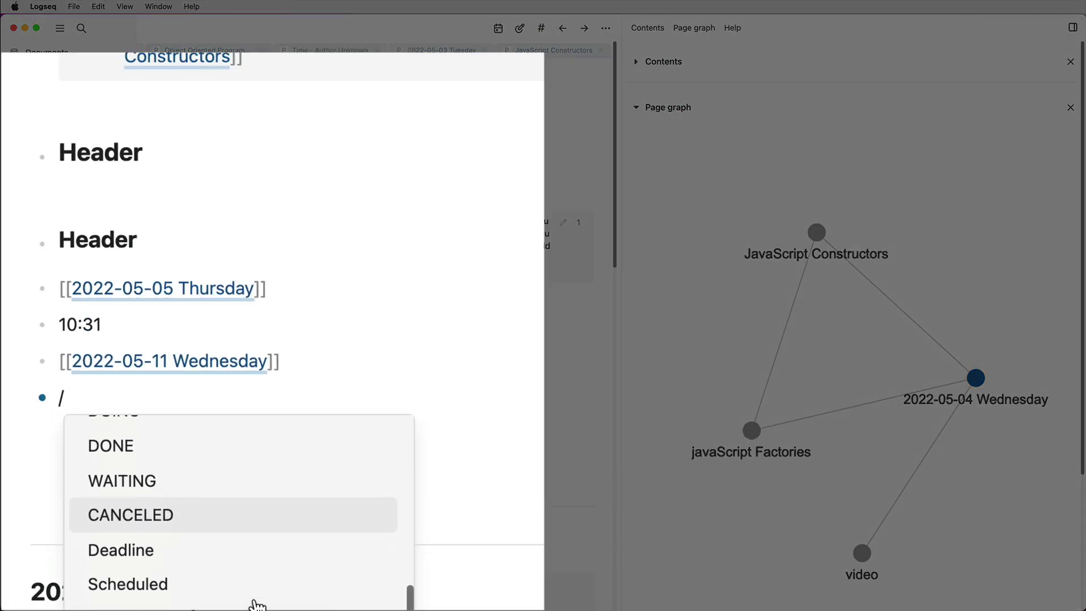
scroll(235, 583, "down", 3)
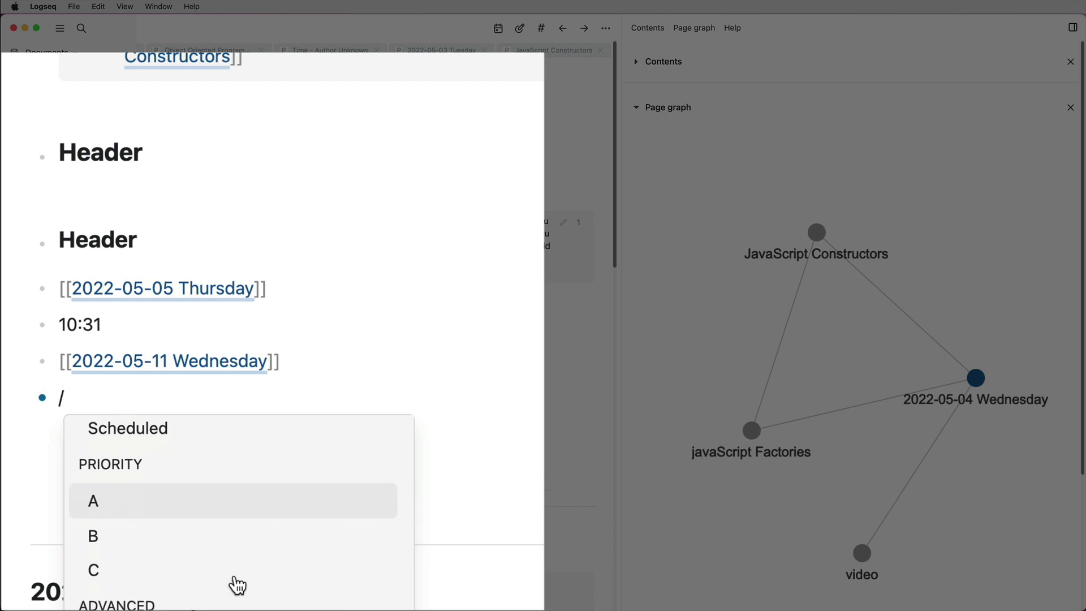
scroll(236, 585, "down", 1)
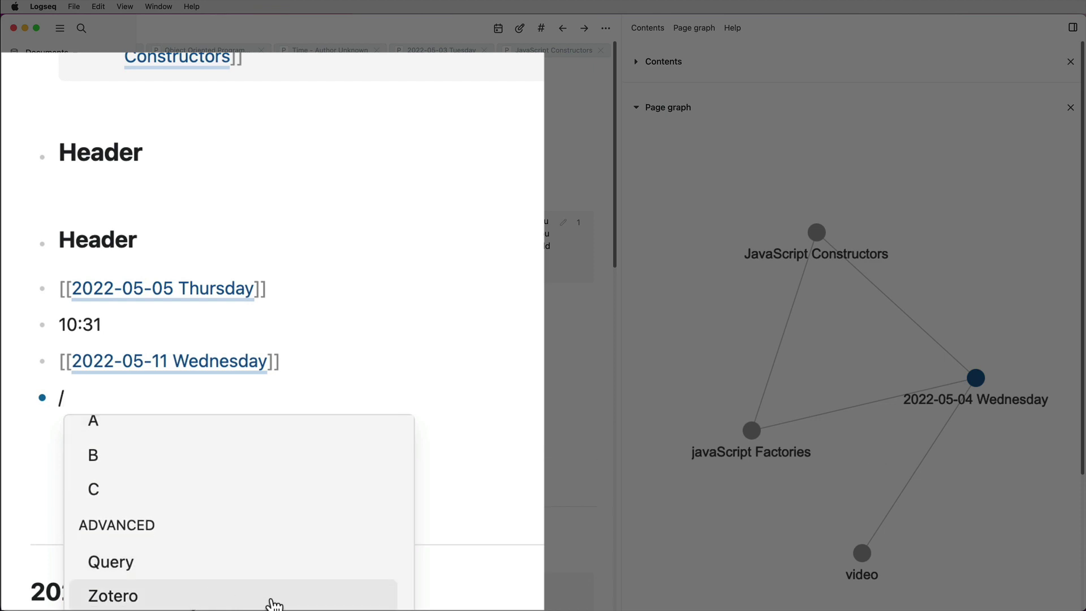
scroll(275, 599, "down", 3)
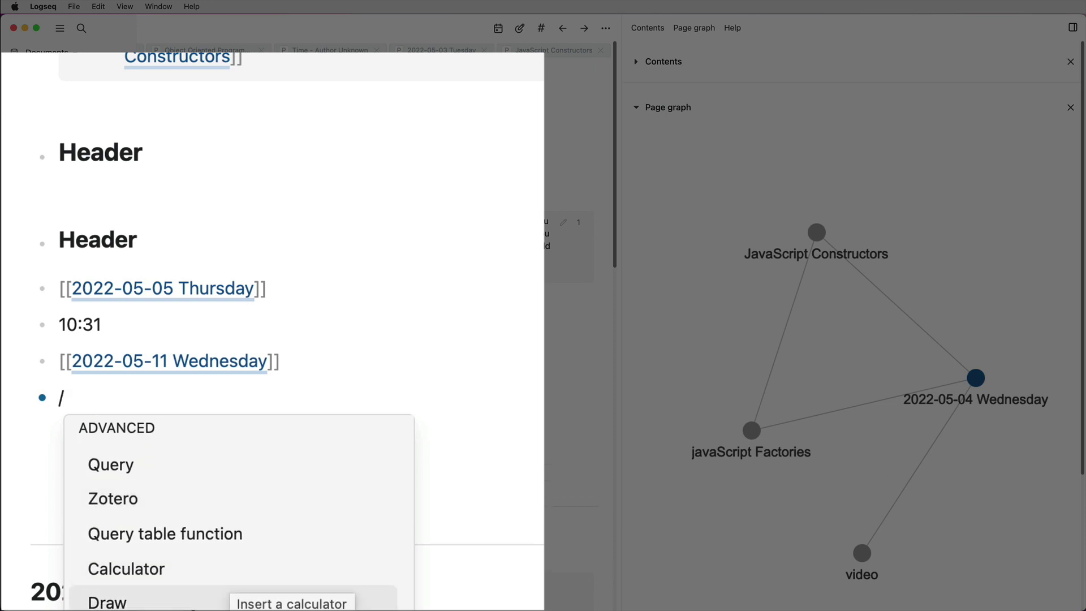
key("Down")
key("Down")
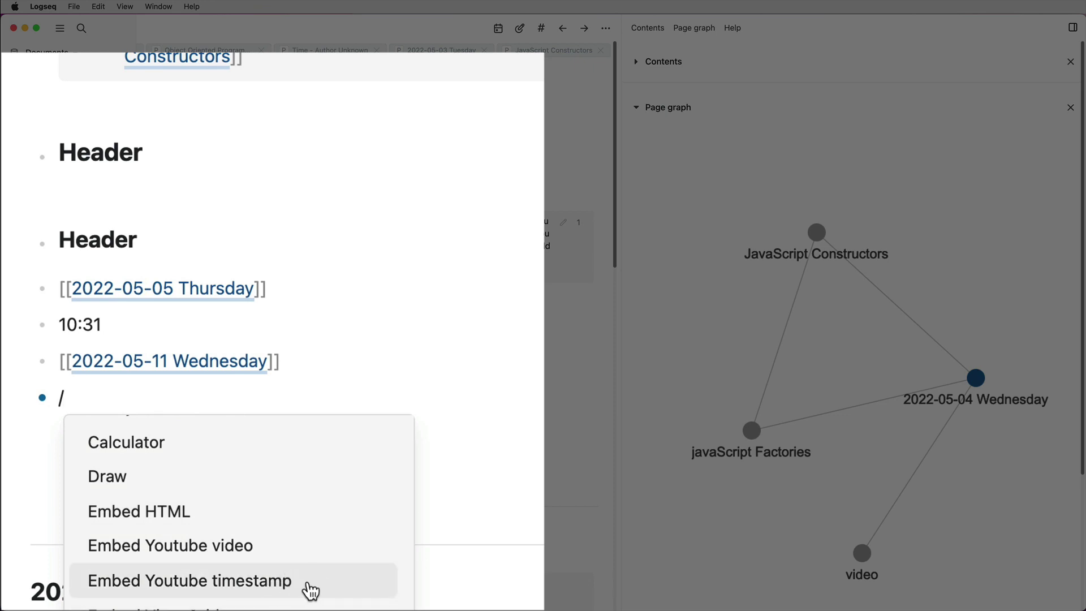
scroll(311, 593, "down", 2)
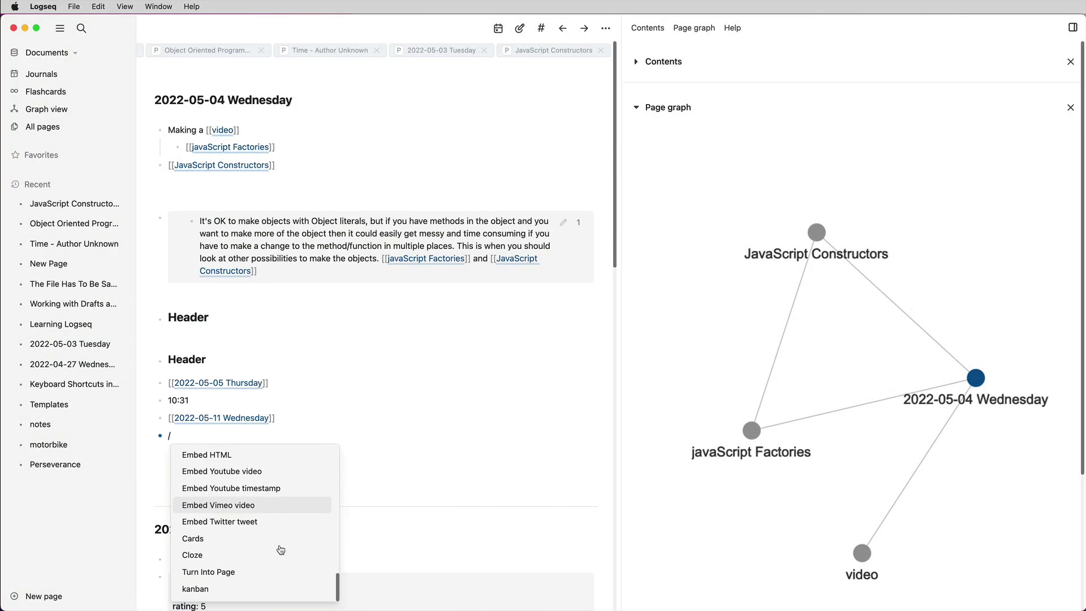
key("BackSpace")
key("BackSpace")
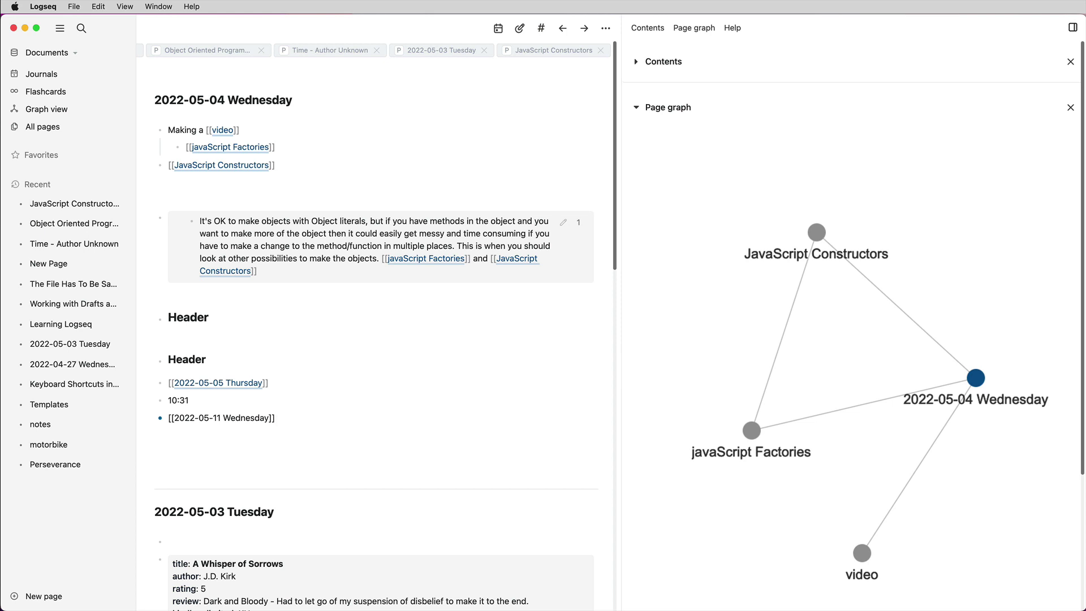
Step: Add a new block tagged #Movies Watched, picked from the #mo suggestions
key("Return")
type("#")
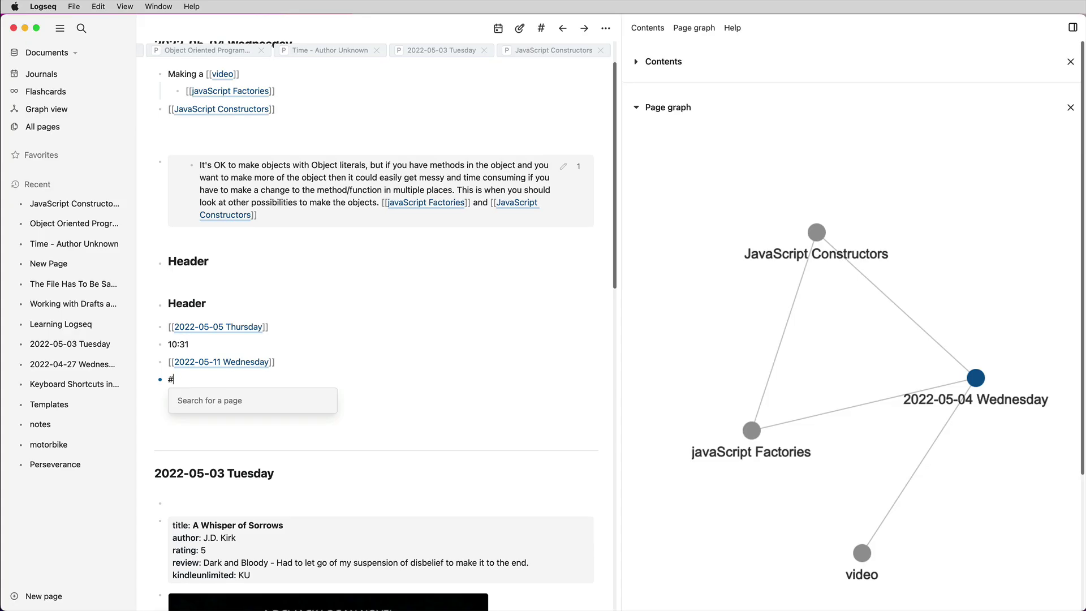
type("mo")
key("Down")
key("Down")
key("Down")
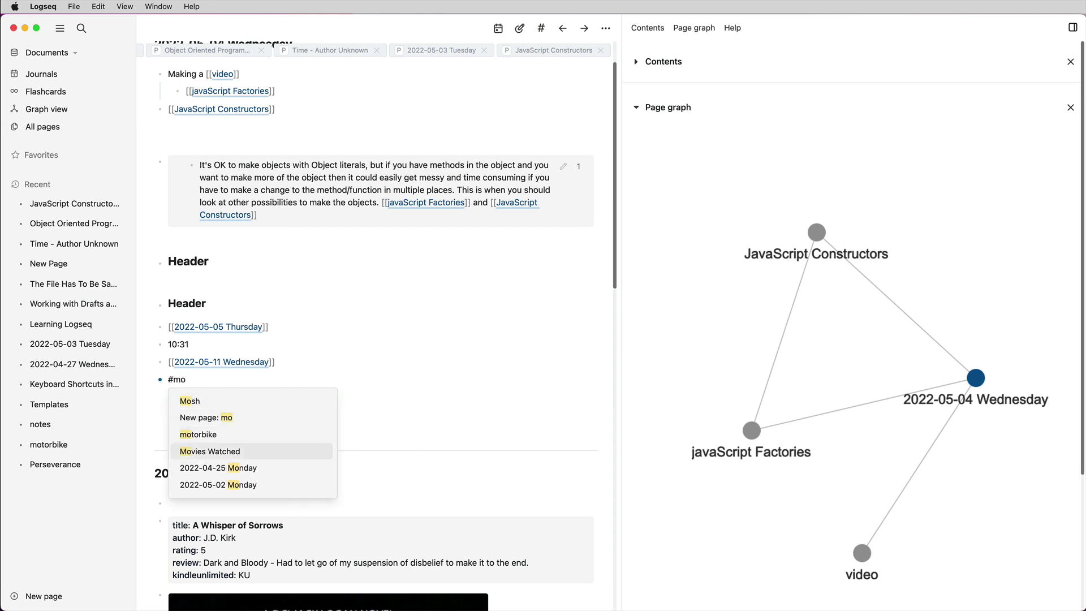
key("Return")
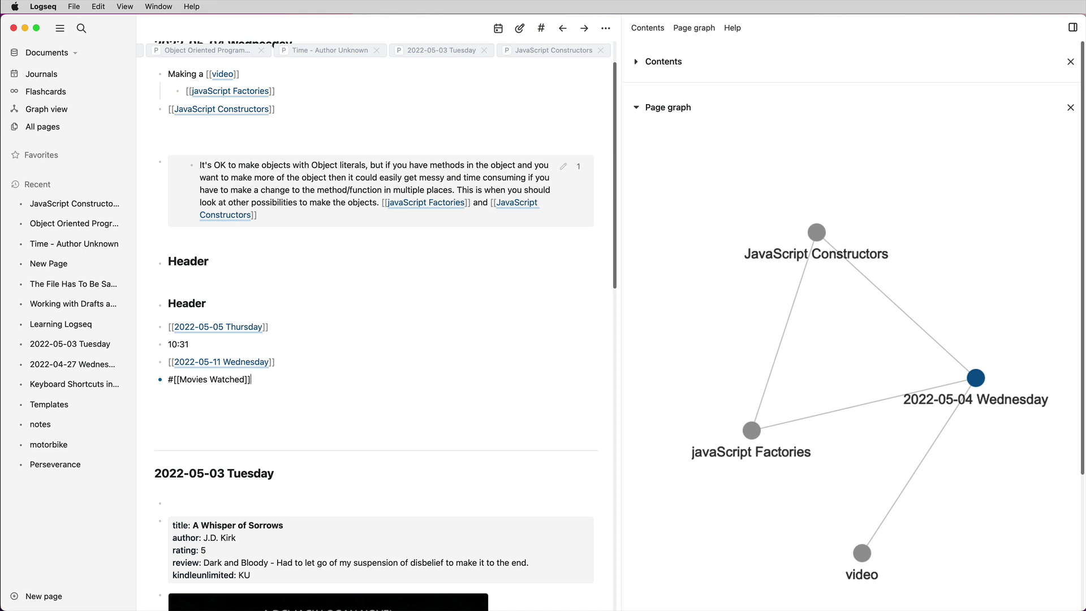
Step: Add another block tagged #motorbike, picked from the #mo suggestions, leaving an empty block
key("Return")
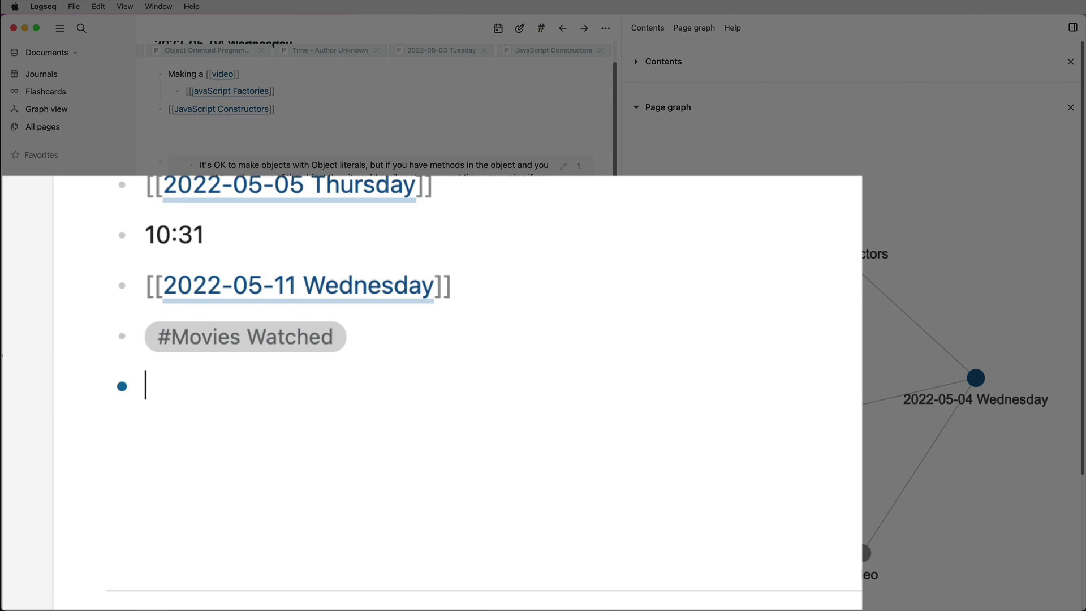
type("#mo")
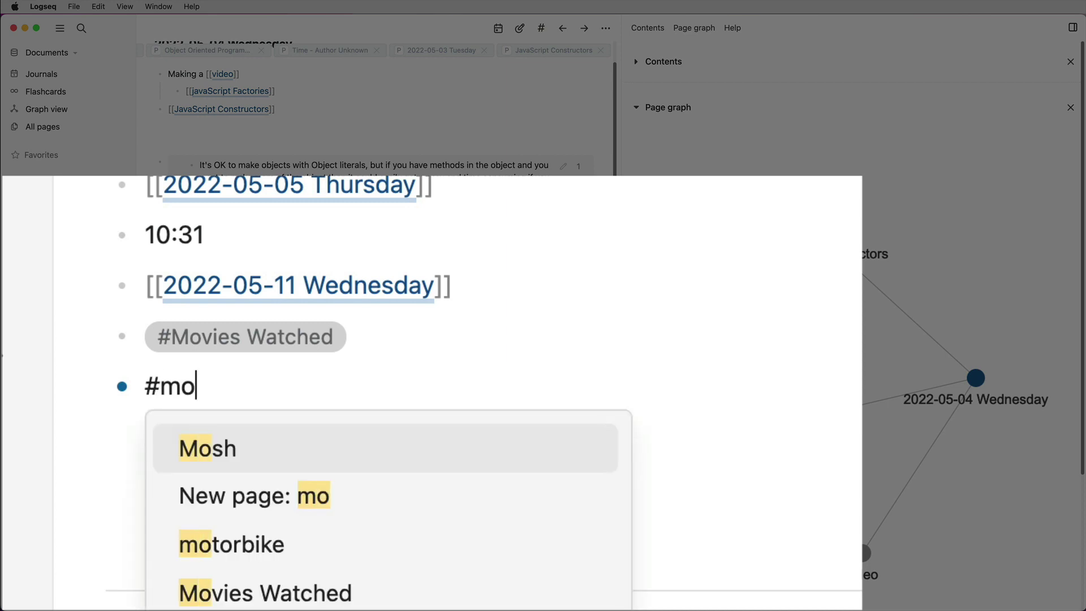
key("Down")
key("Down")
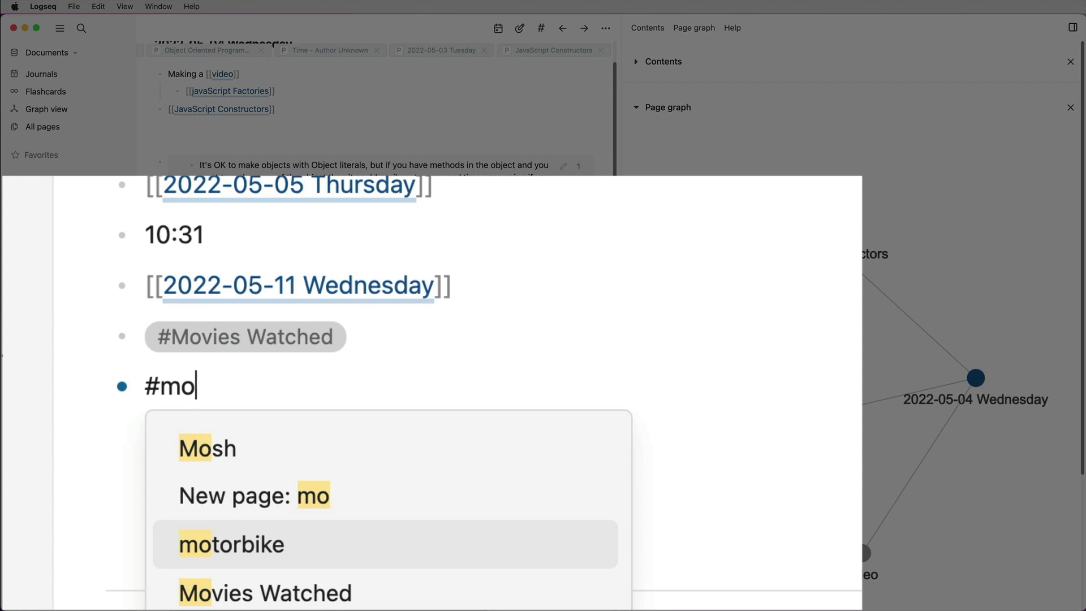
key("Return")
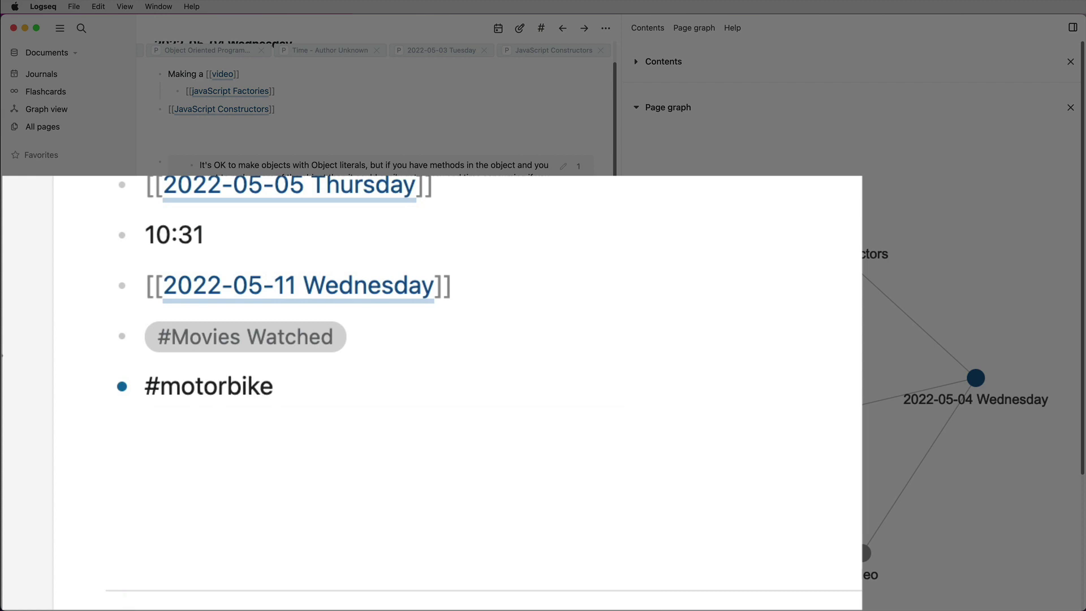
key("Return")
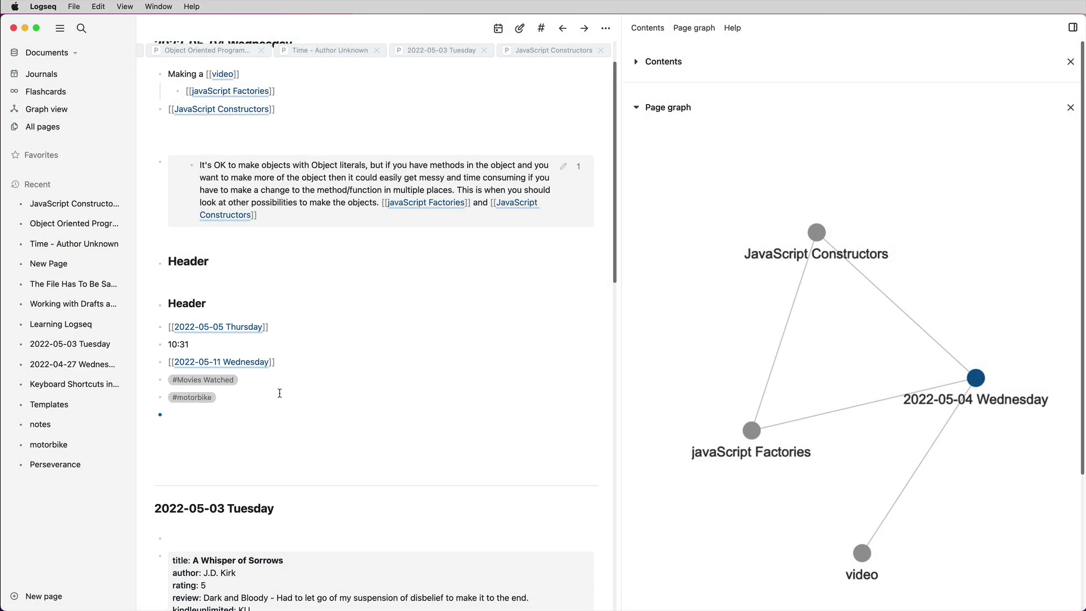
Step: Open the motorbike page from its tag and inspect the Book template's raw properties on Templates
left_click(199, 398)
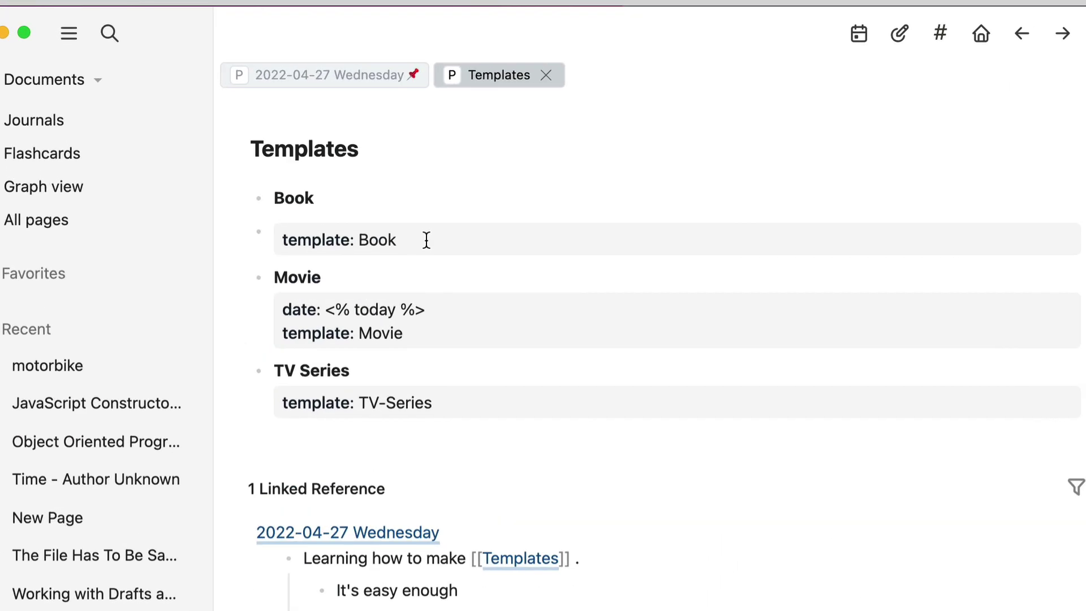
left_click(426, 240)
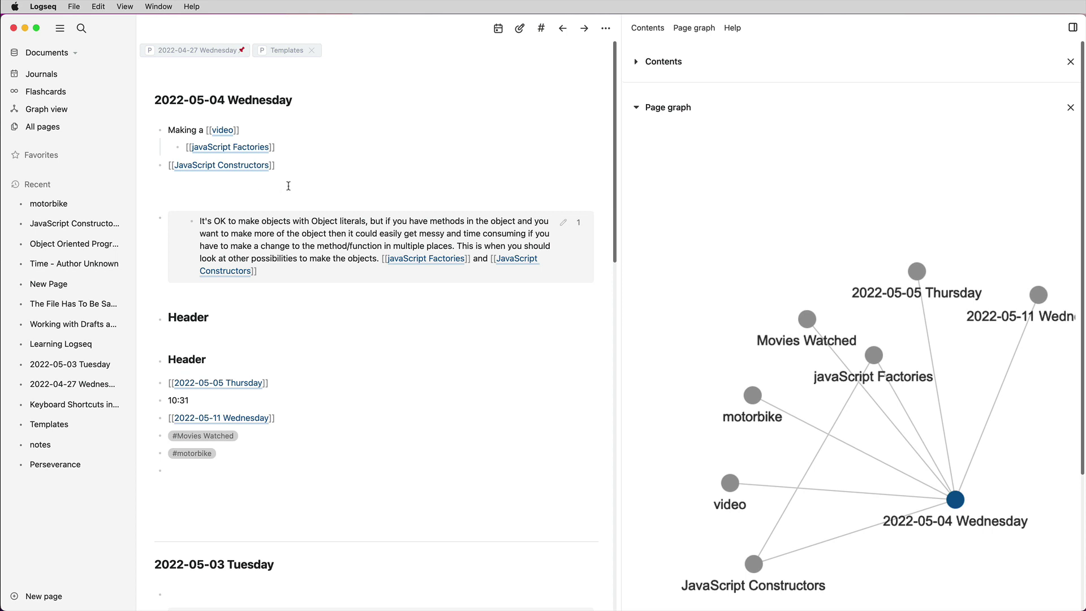
Step: Insert the Book template and fill title Time, author whoever, rating *, review Terrible, kindleunlimited yes
left_click(273, 187)
type("/")
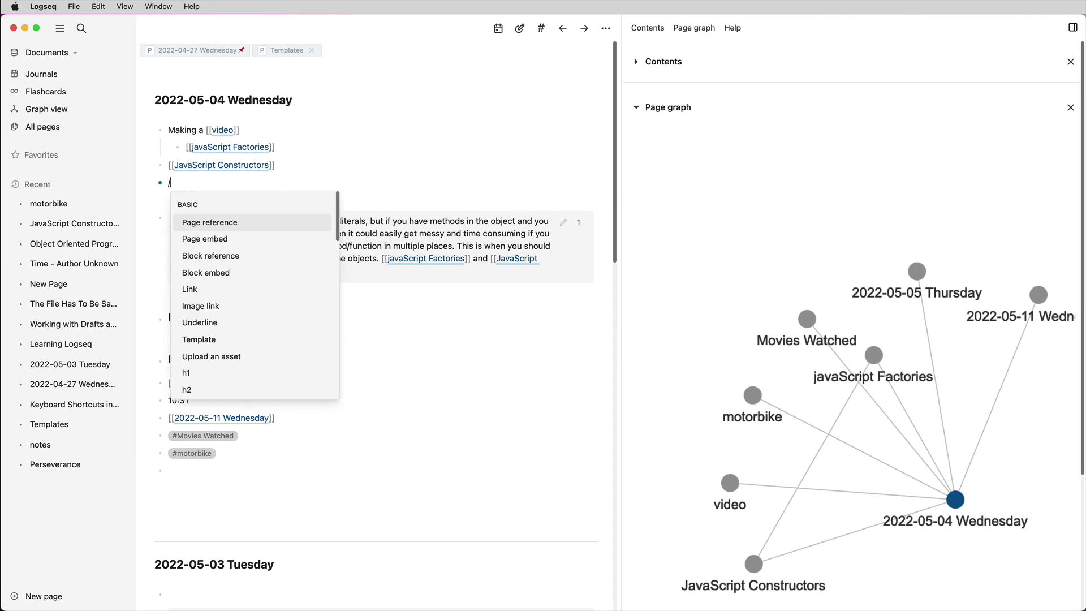
type("te")
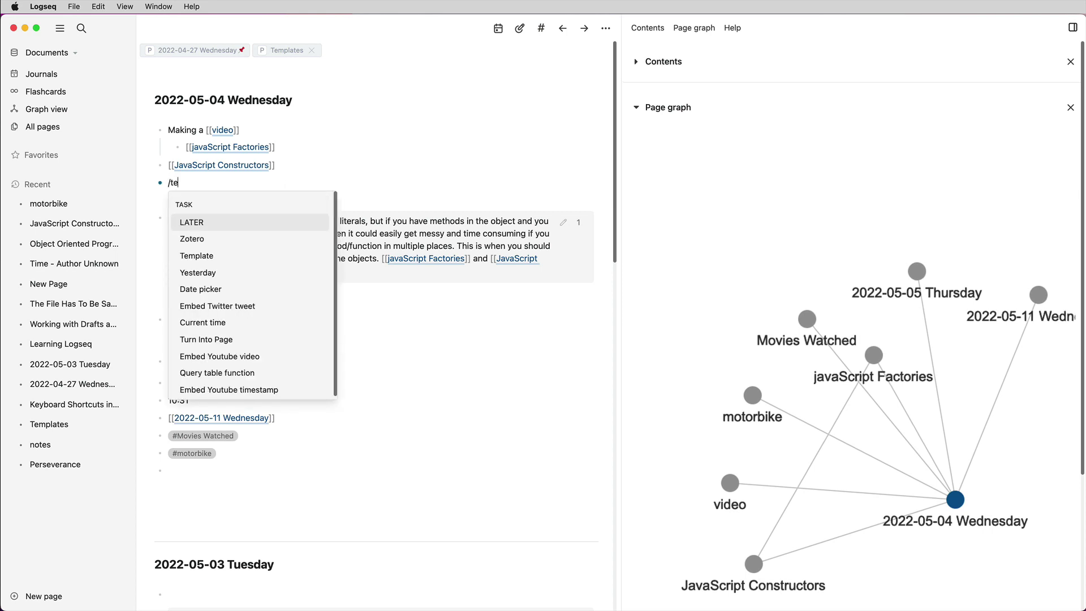
type("mp")
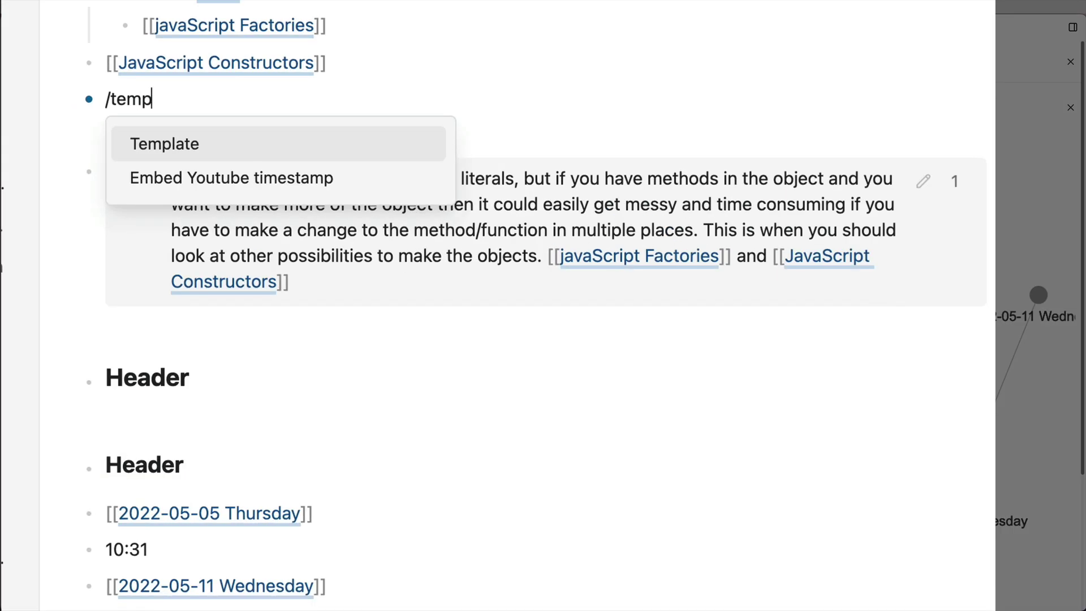
key("Return")
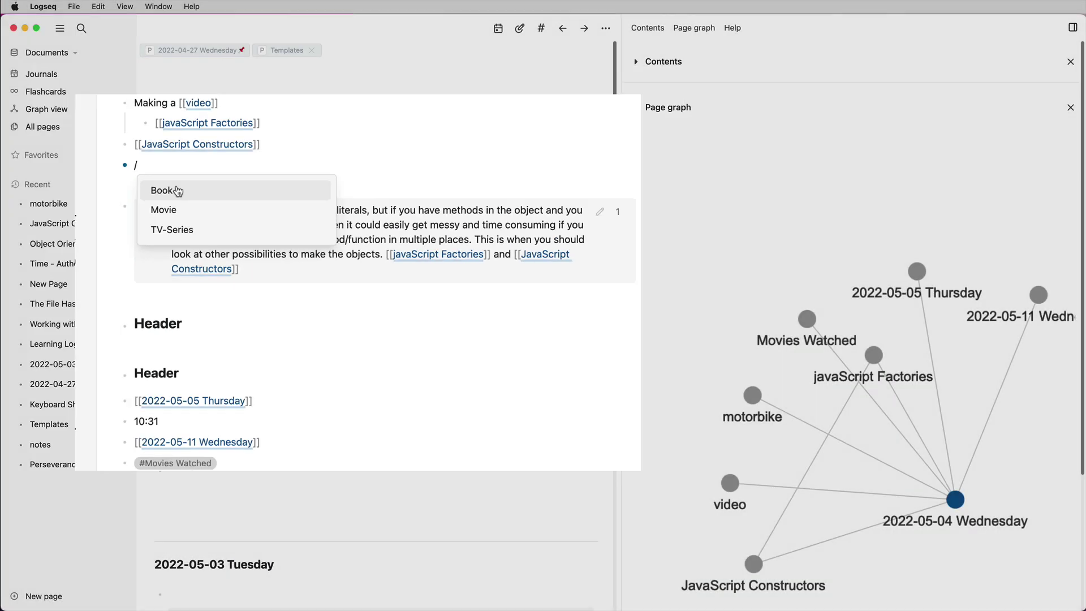
left_click(167, 144)
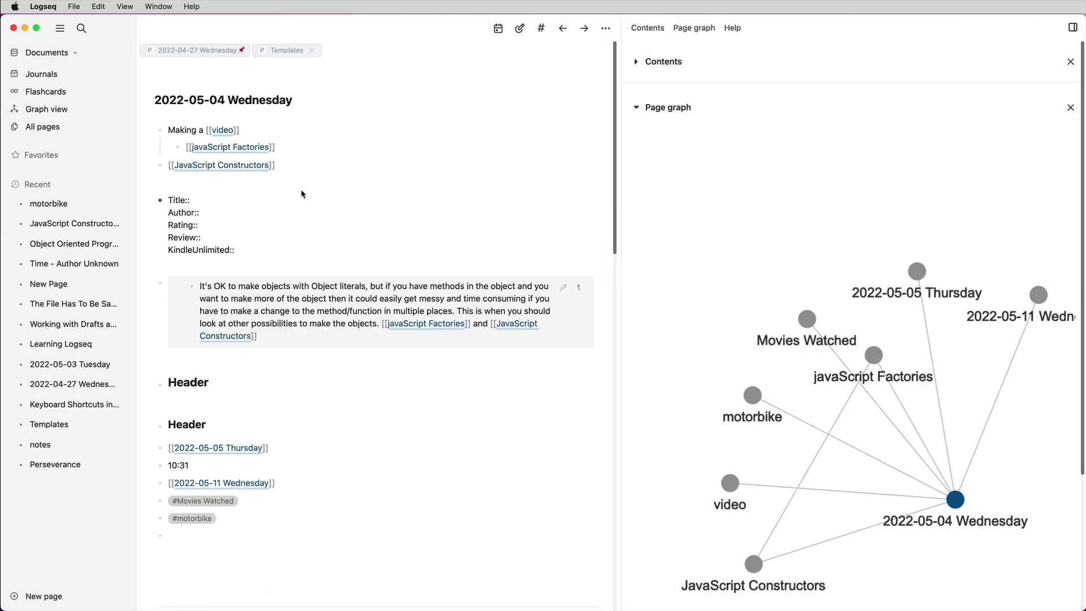
type("Time")
left_click(219, 217)
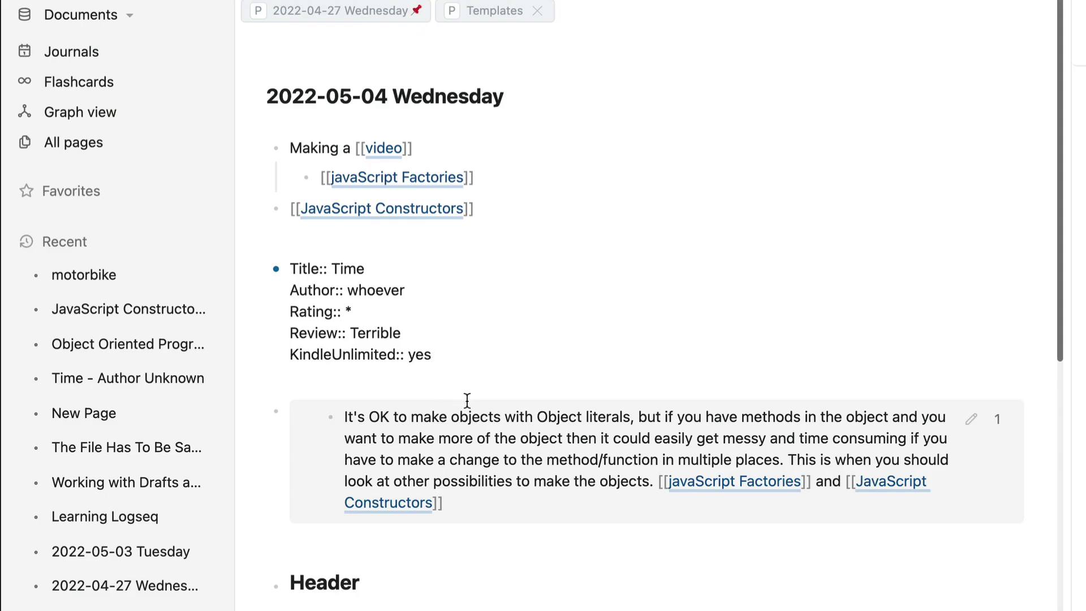
left_click(466, 542)
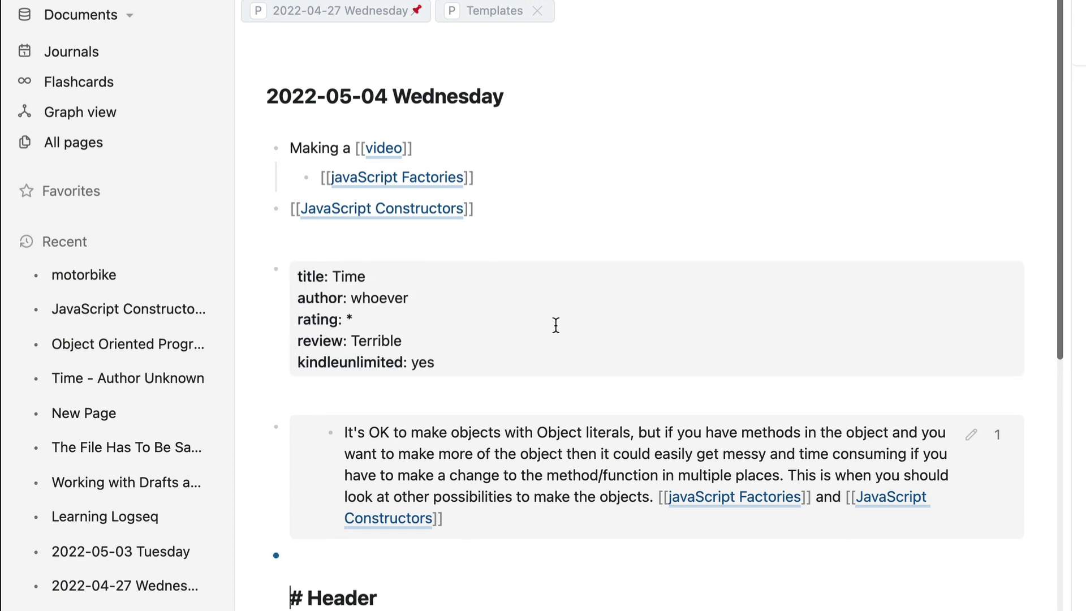
Step: Make the Book entry's title Time bold
left_click(475, 278)
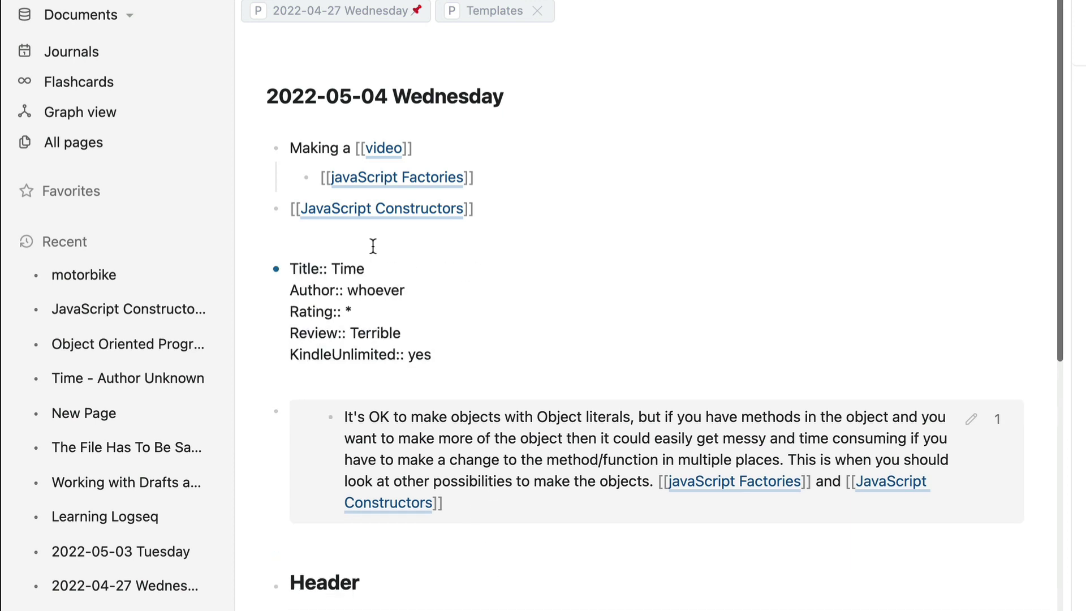
double_click(352, 269)
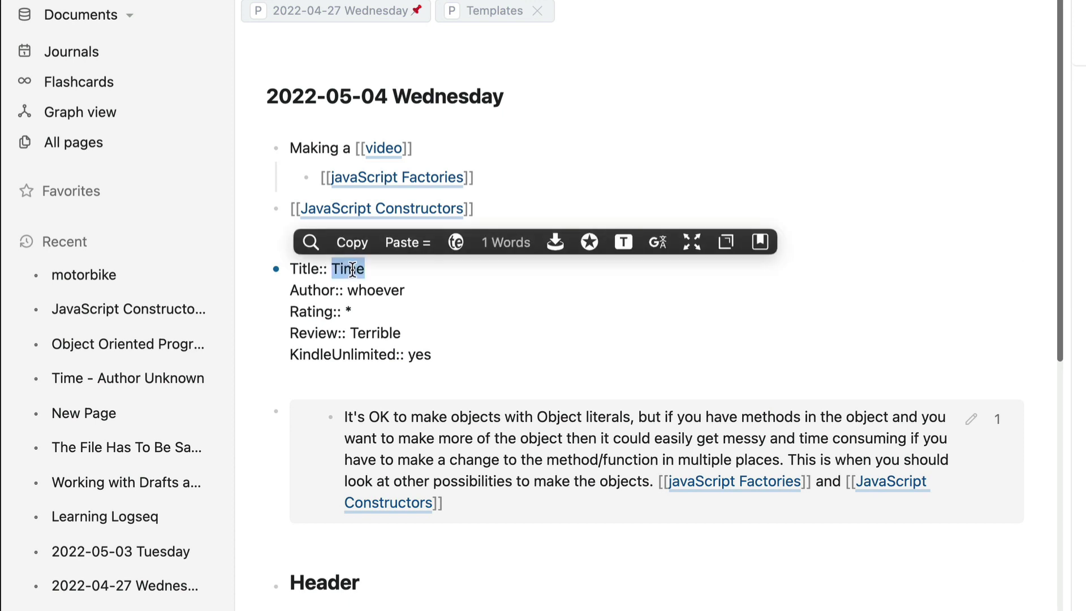
key("super+b")
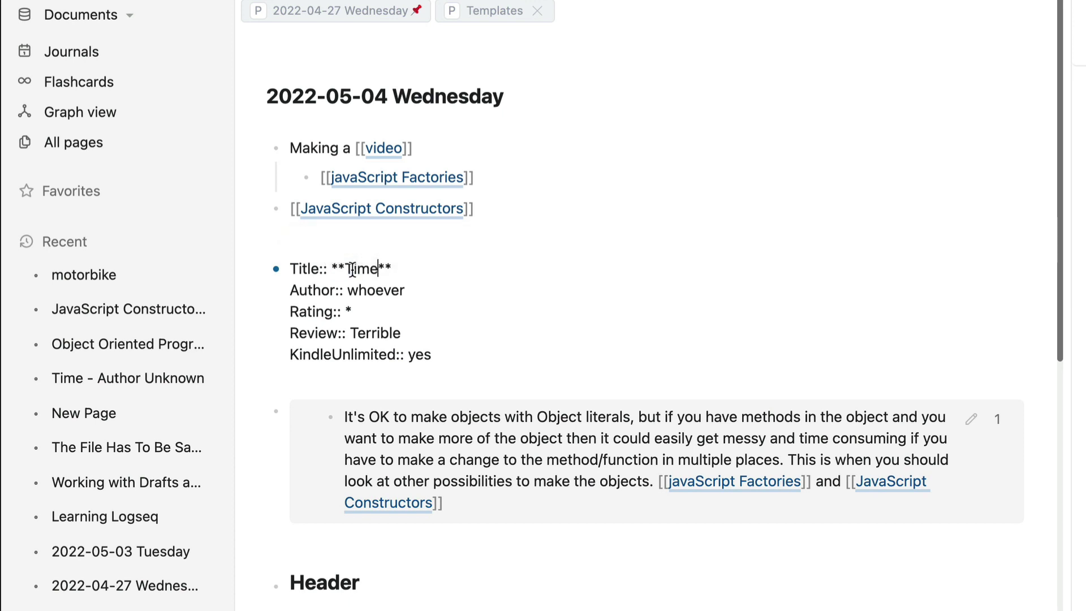
Step: Italicize the review Terrible with single asterisks and add an empty block below
left_click(444, 270)
type("*")
key("Right")
key("Right")
type("*")
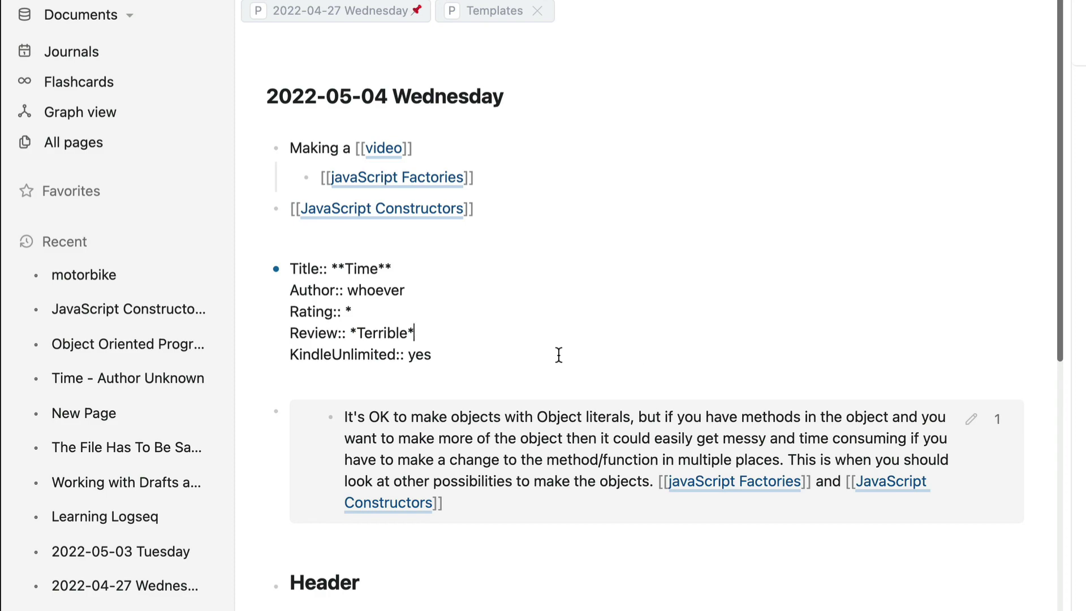
left_click(553, 354)
key("Return")
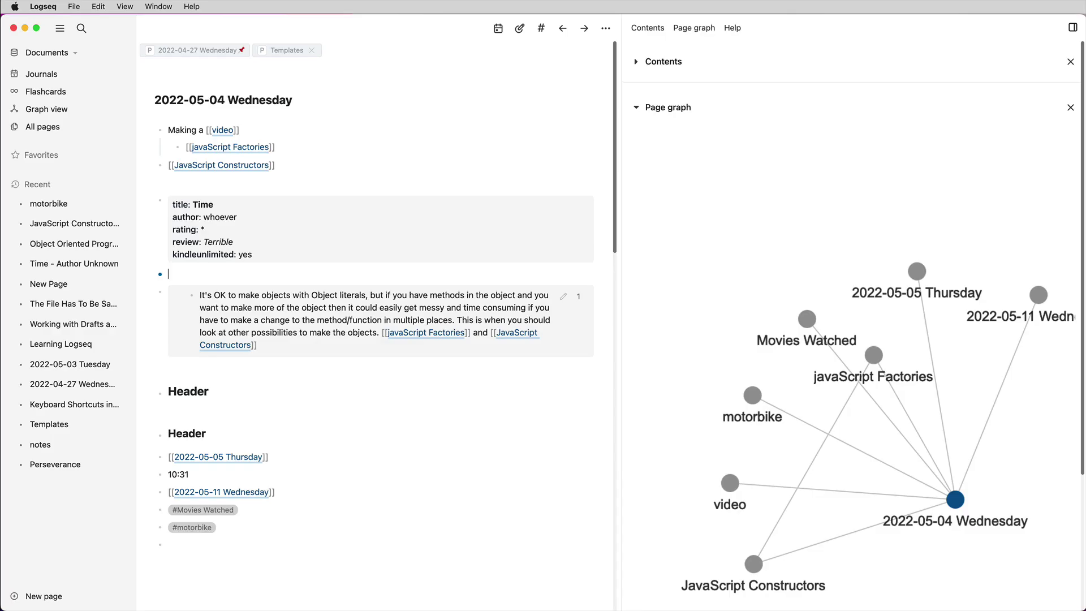
Step: Insert the Movie template via /templ, its Date prefilled as 2022-05-04 Wednesday
type("templ")
key("Return")
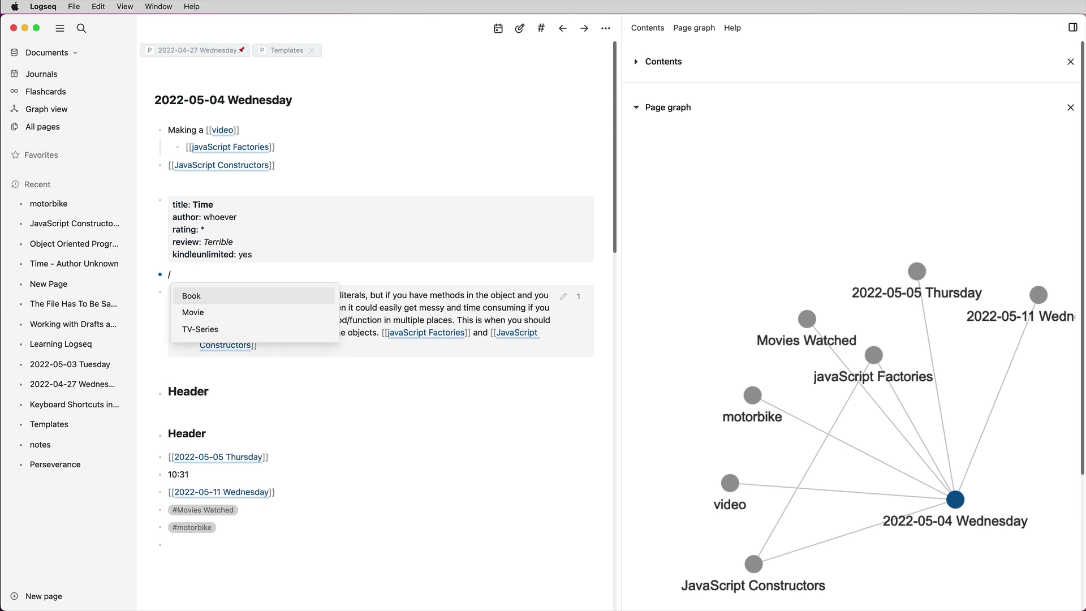
key("Down")
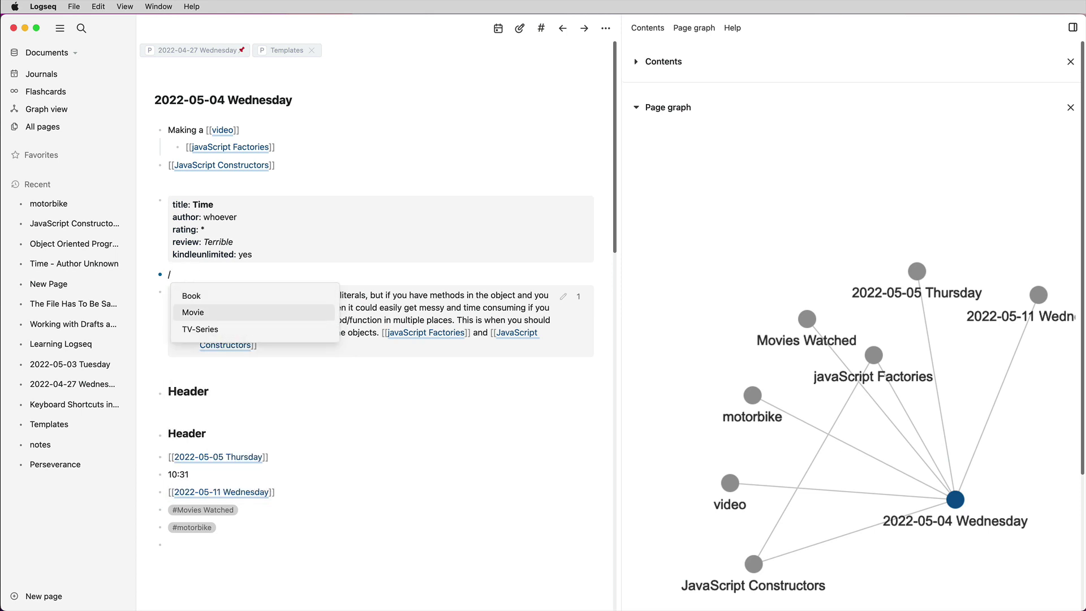
key("Return")
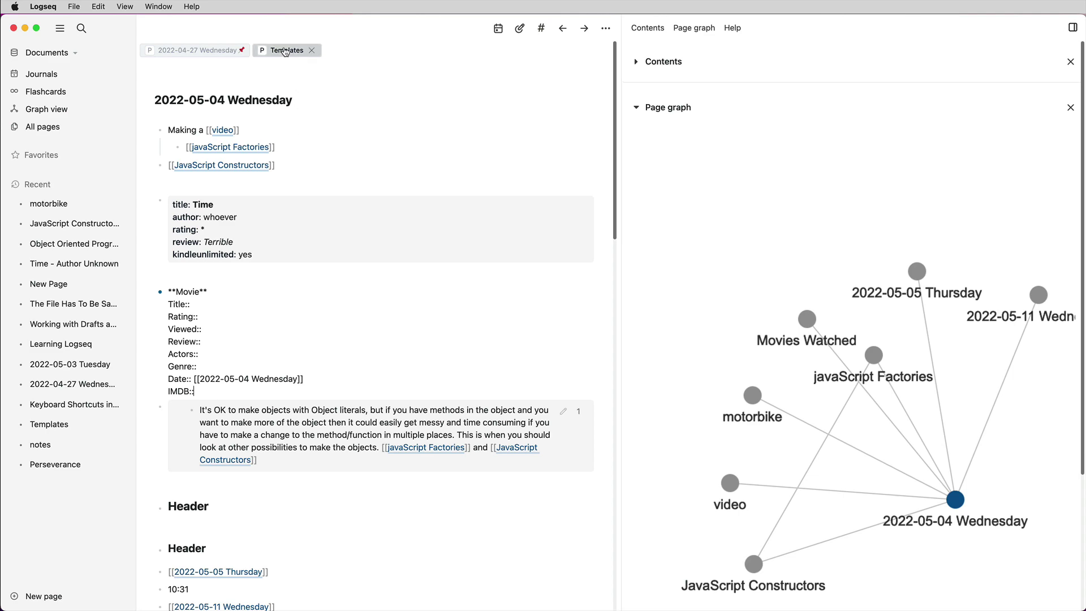
Step: On the Templates page, edit the Movie template's source at its Date:: <% today %> line
left_click(286, 51)
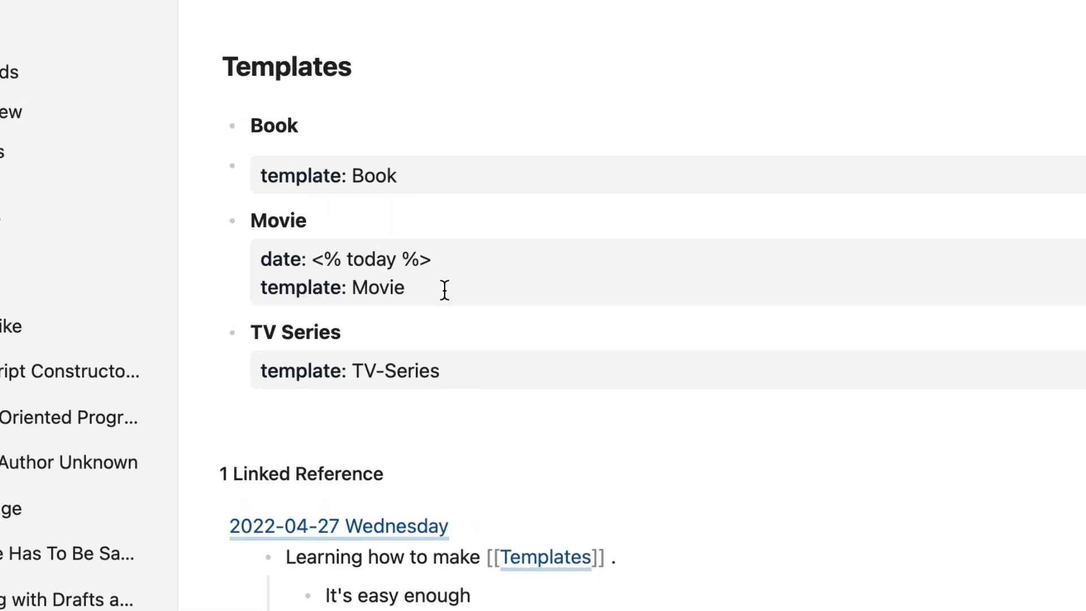
left_click(461, 290)
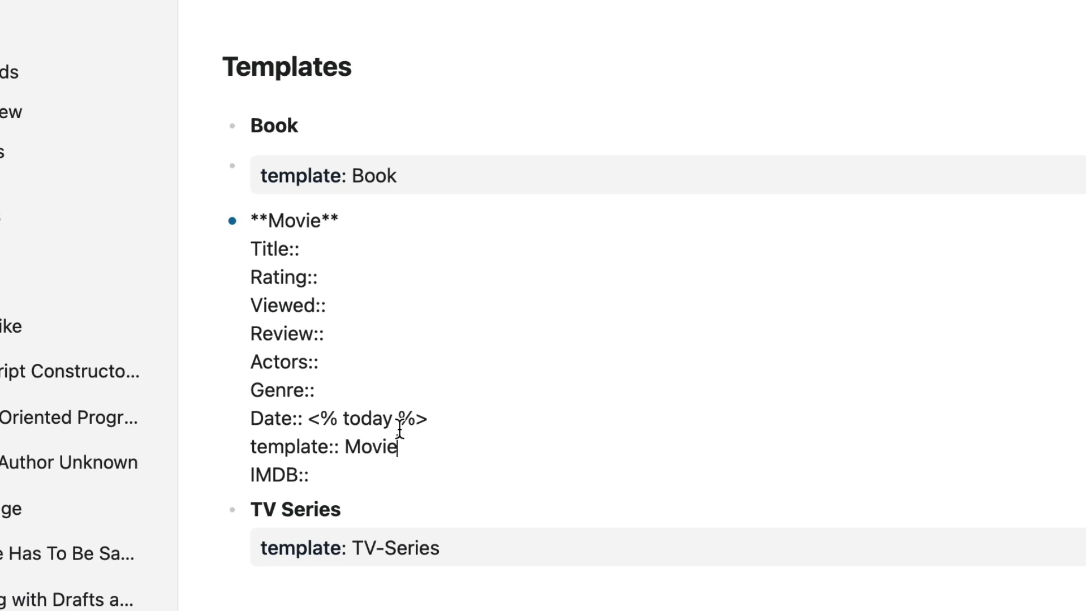
left_click(428, 419)
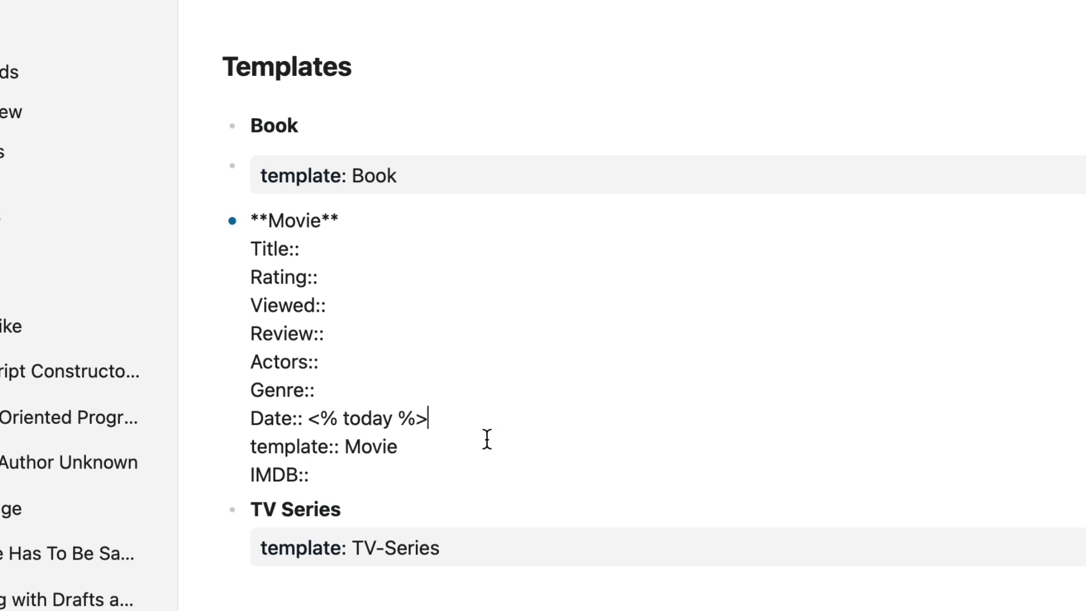